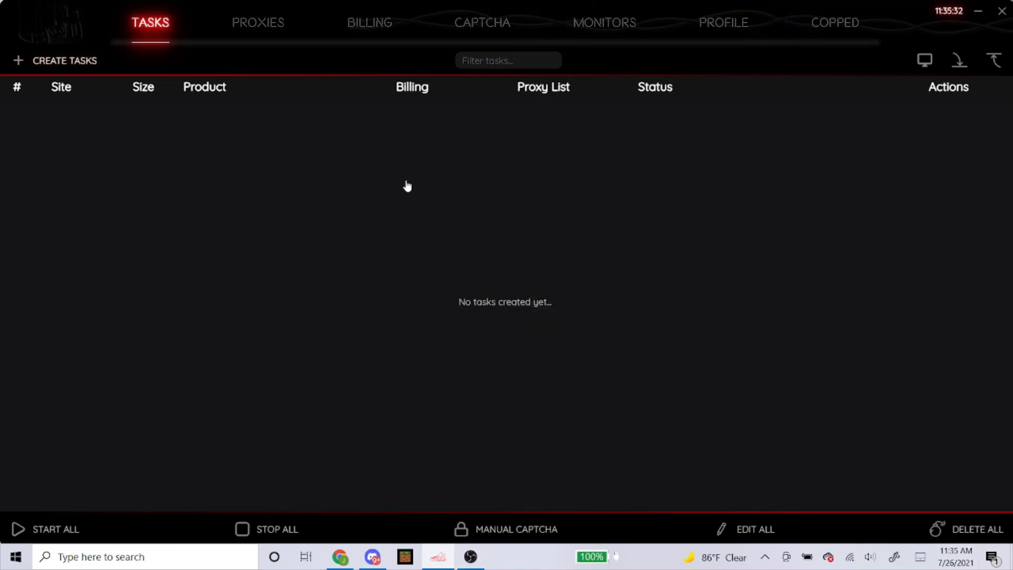
Start a new task with Footlocker chosen as the site.
{"action": "left_click", "coordinate": [432, 199]}
{"action": "left_click", "coordinate": [437, 225]}
{"action": "type", "text": "footloc"}
{"action": "key", "text": "Return"}
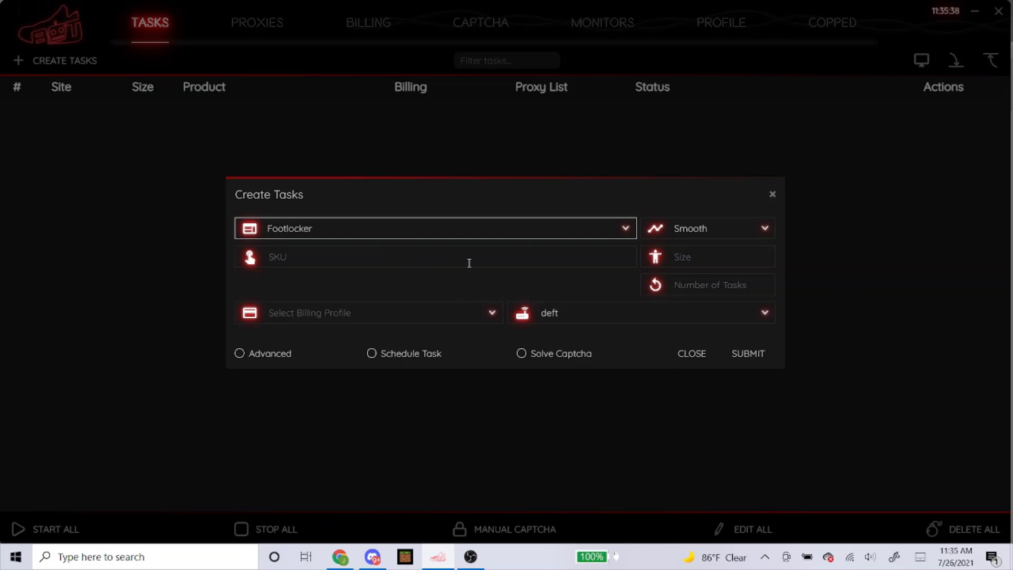
{"action": "left_click", "coordinate": [527, 191]}
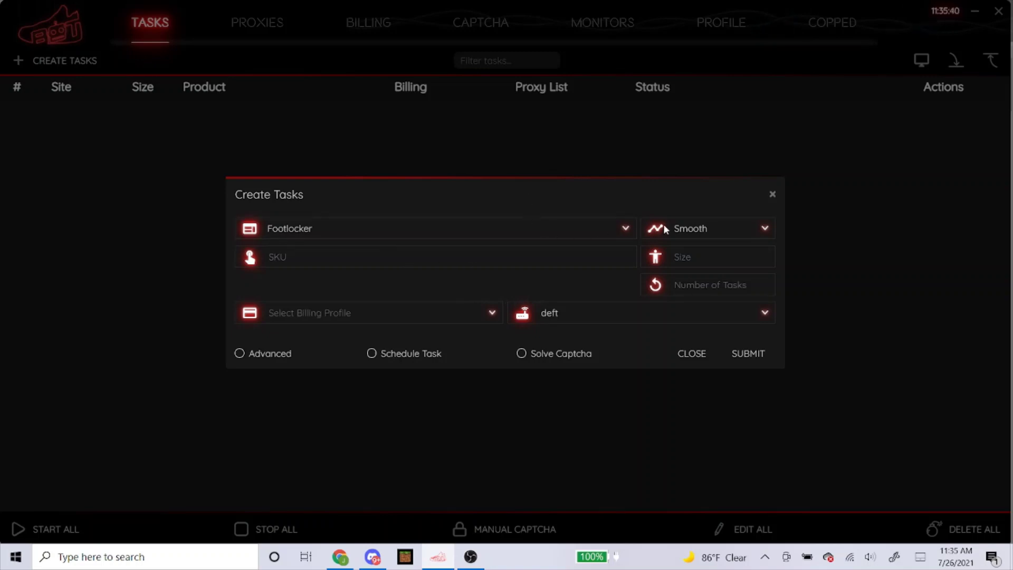
Keep Smooth as the checkout mode and begin the SKU entry.
{"action": "left_click", "coordinate": [681, 225]}
{"action": "left_click", "coordinate": [684, 225]}
{"action": "left_click", "coordinate": [491, 256]}
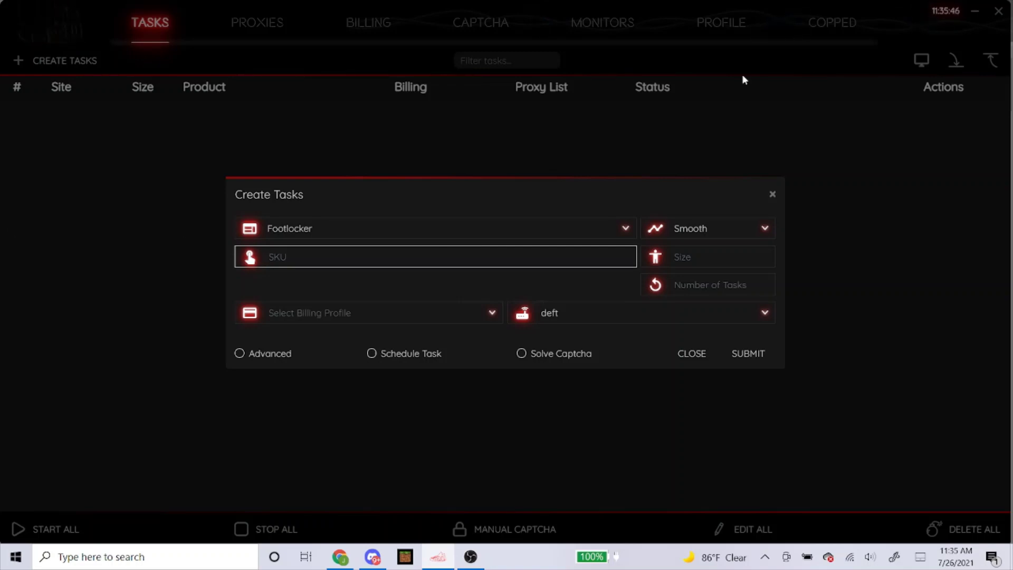
{"action": "left_click", "coordinate": [404, 199]}
{"action": "left_click", "coordinate": [700, 229]}
{"action": "left_click", "coordinate": [692, 253]}
{"action": "left_click", "coordinate": [464, 303]}
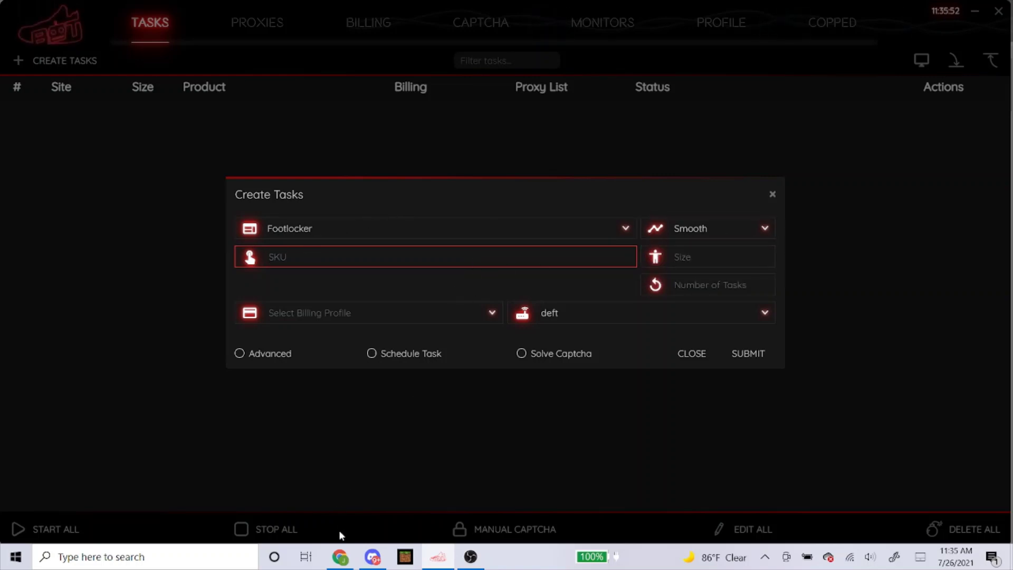
Open the Women's Nike Dunk High page from Foot Locker's release calendar.
{"action": "left_click", "coordinate": [339, 556]}
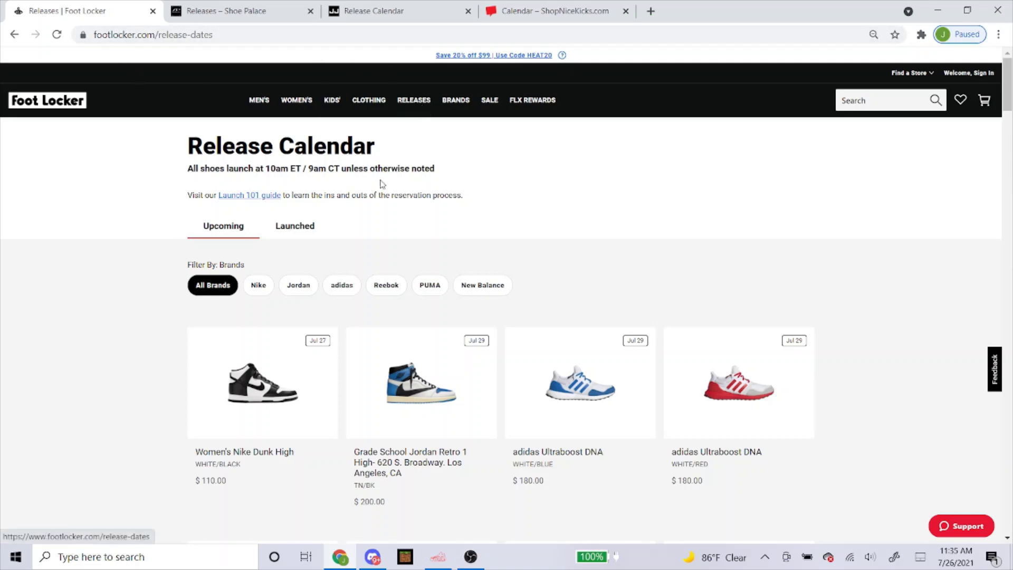
{"action": "scroll", "coordinate": [375, 195], "scroll_direction": "down", "scroll_amount": 2}
{"action": "left_click", "coordinate": [255, 267]}
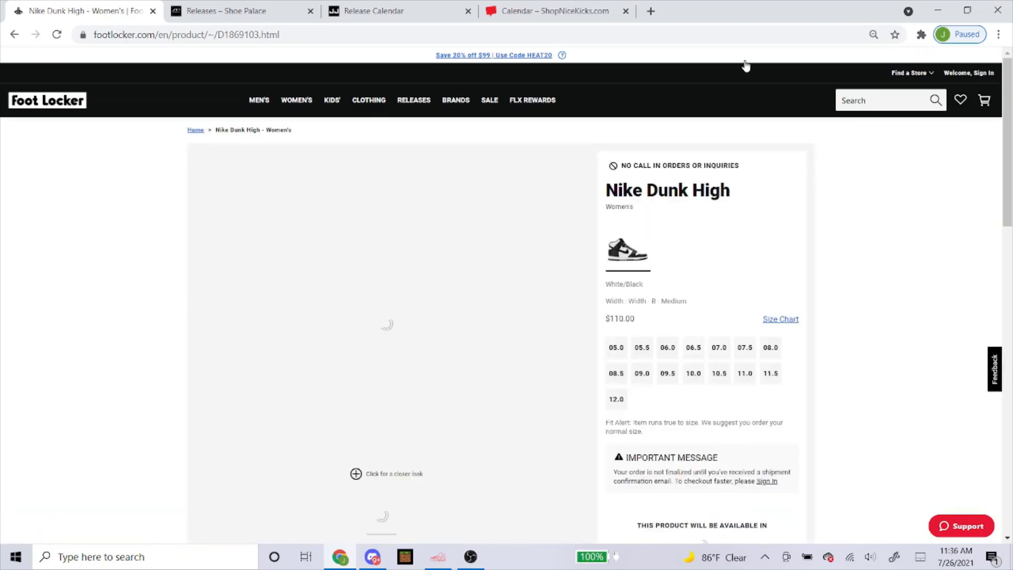
{"action": "left_click", "coordinate": [320, 33]}
{"action": "left_click", "coordinate": [183, 221]}
{"action": "scroll", "coordinate": [230, 237], "scroll_direction": "down", "scroll_amount": 5}
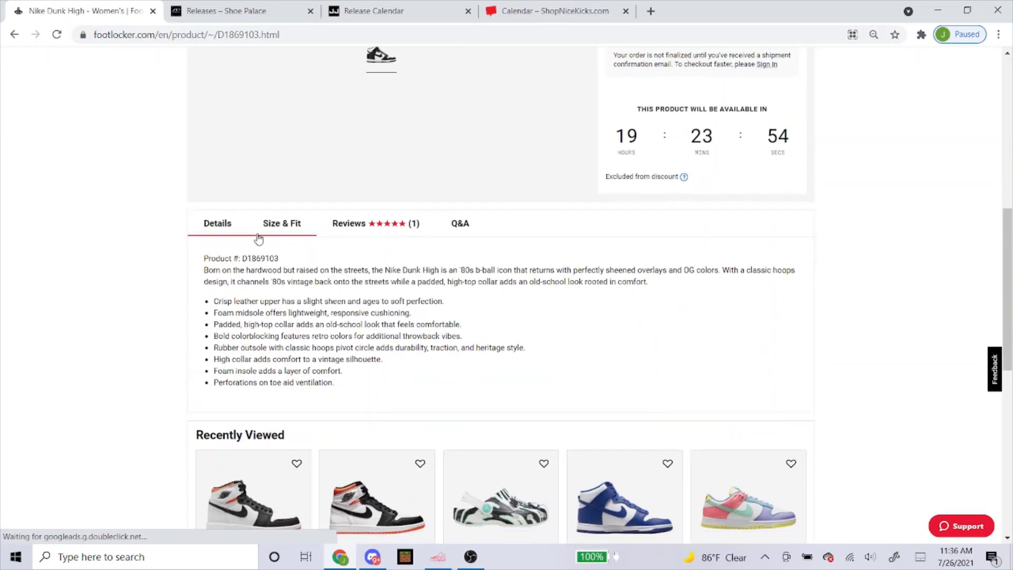
Copy the product number D1869103 from the Details section.
{"action": "double_click", "coordinate": [260, 259]}
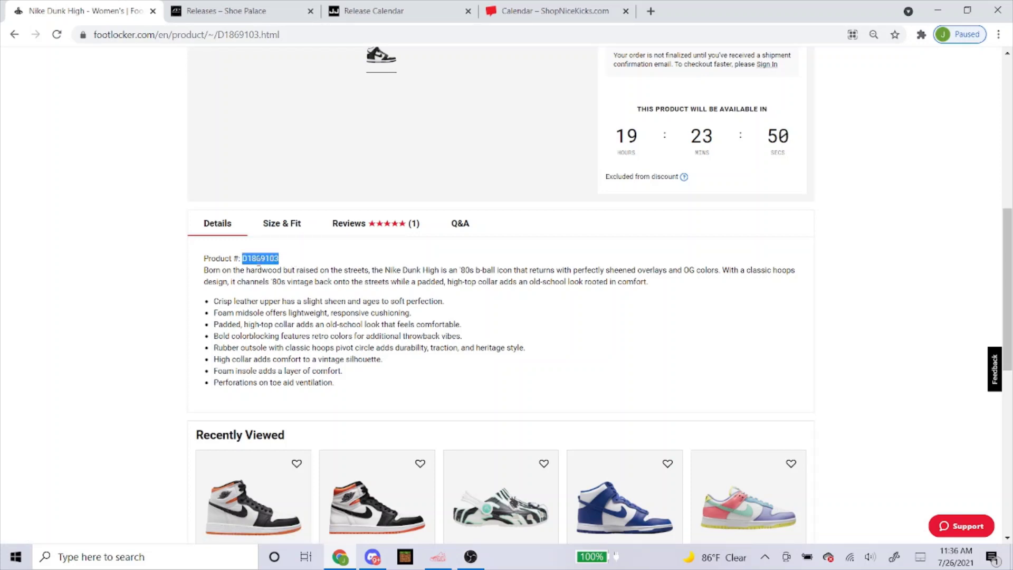
{"action": "right_click", "coordinate": [261, 258]}
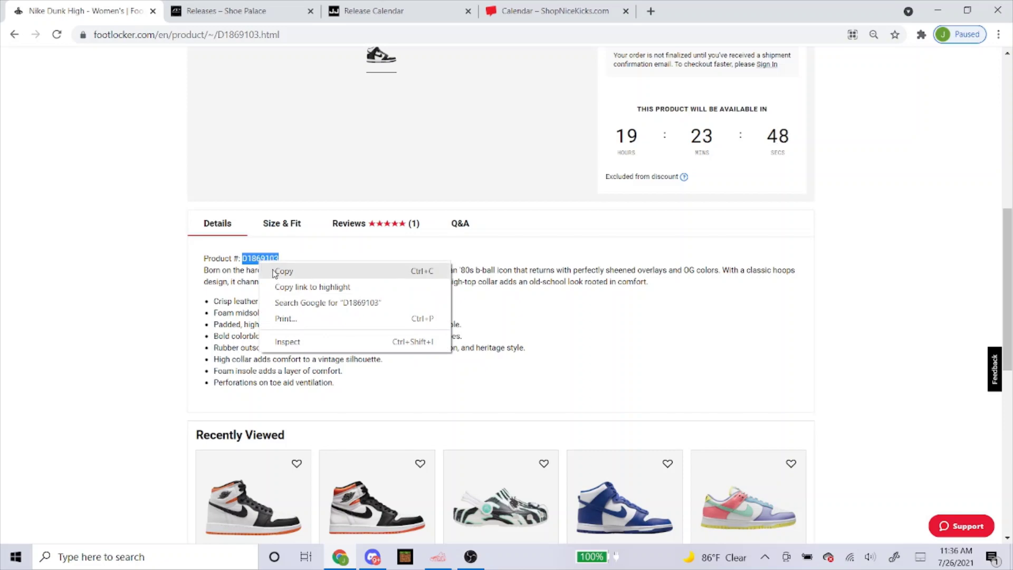
{"action": "left_click", "coordinate": [273, 269]}
Paste D1869103 into the task's SKU field.
{"action": "left_click", "coordinate": [438, 556]}
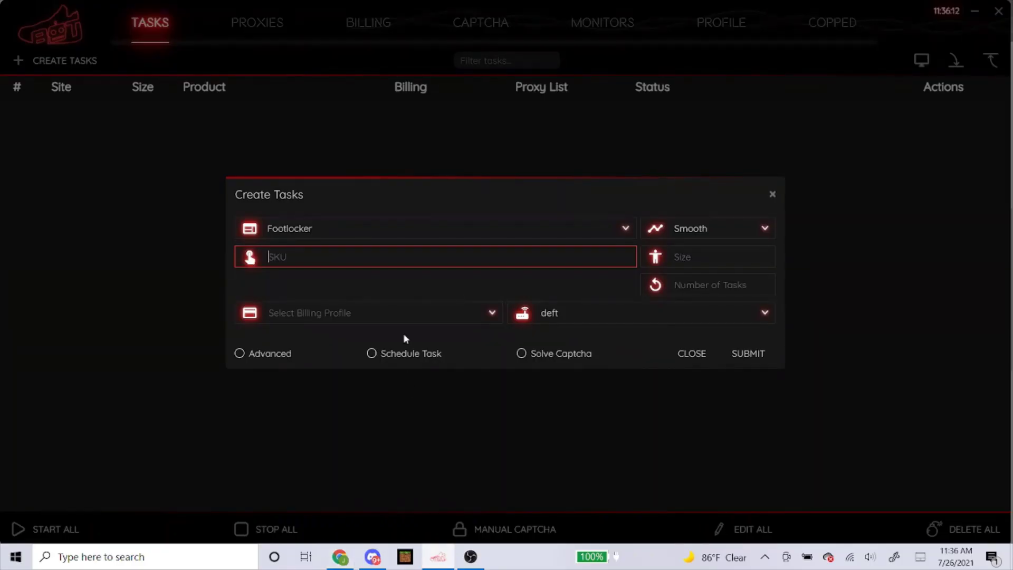
{"action": "right_click", "coordinate": [393, 252]}
{"action": "left_click", "coordinate": [419, 277]}
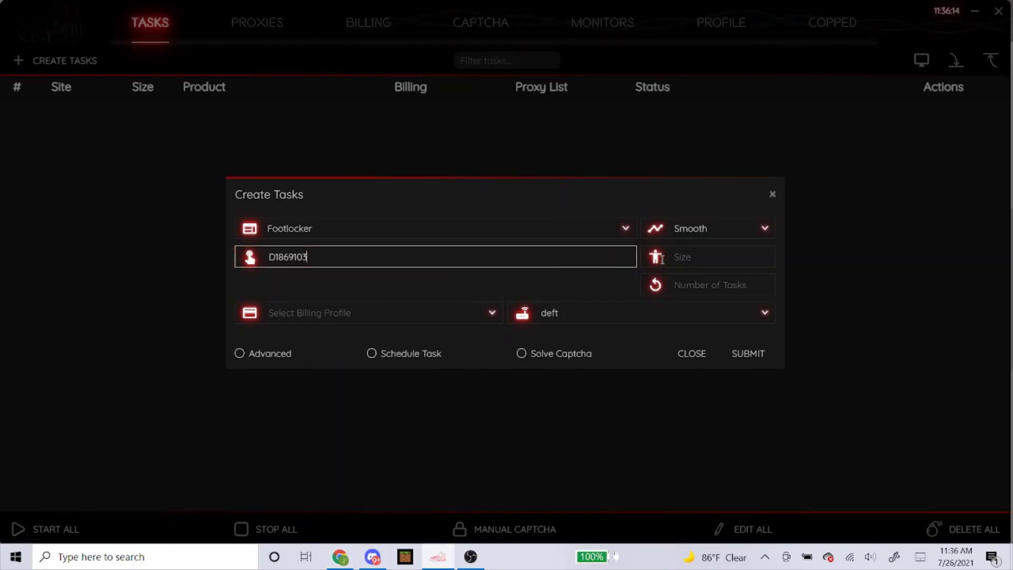
{"action": "left_click", "coordinate": [704, 256]}
Enter shoe size 10, removing the stray W.
{"action": "left_click", "coordinate": [340, 556]}
{"action": "scroll", "coordinate": [507, 317], "scroll_direction": "up", "scroll_amount": 3}
{"action": "scroll", "coordinate": [655, 370], "scroll_direction": "up", "scroll_amount": 1}
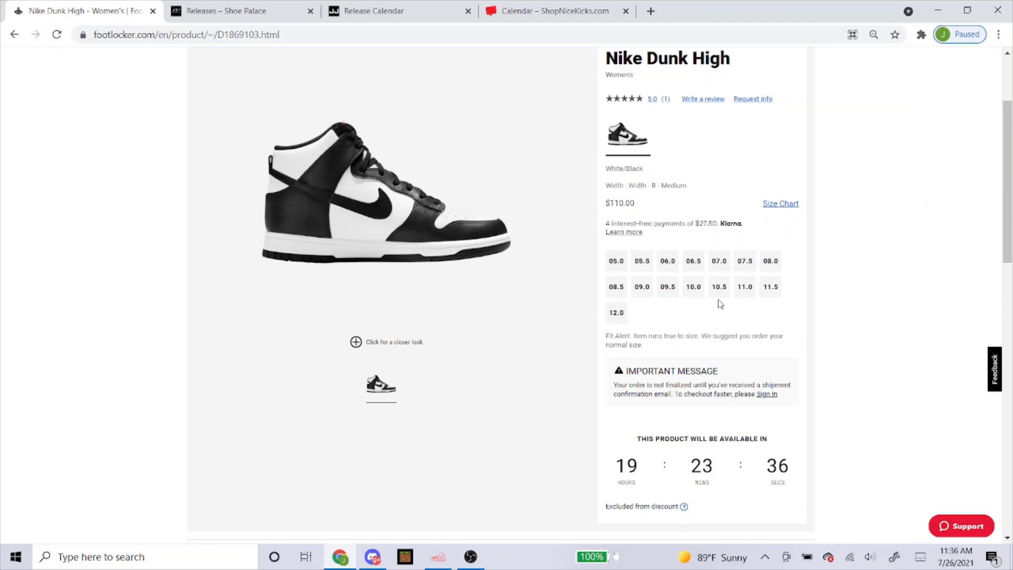
{"action": "left_click", "coordinate": [437, 556]}
{"action": "type", "text": "10"}
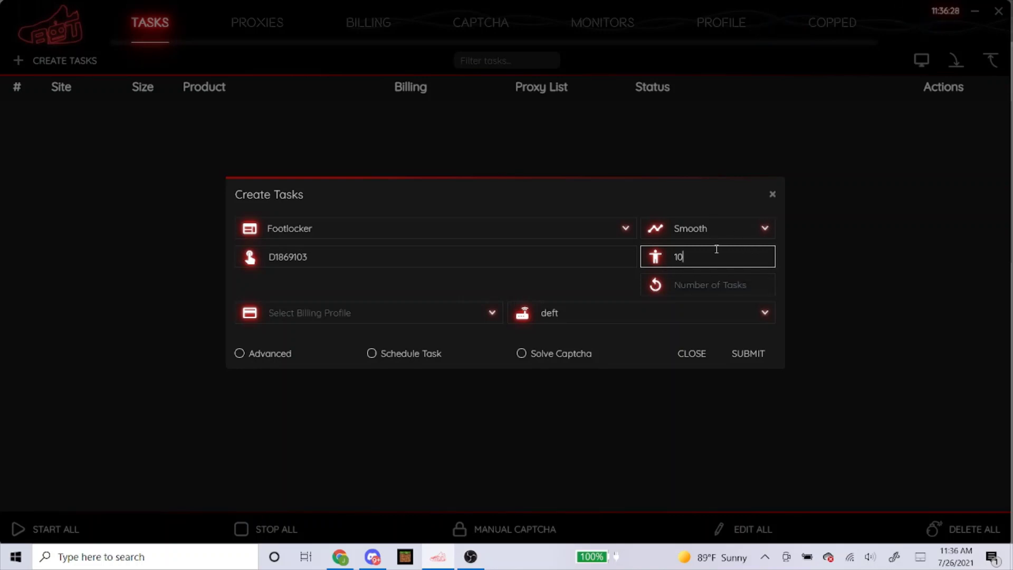
{"action": "type", "text": "W"}
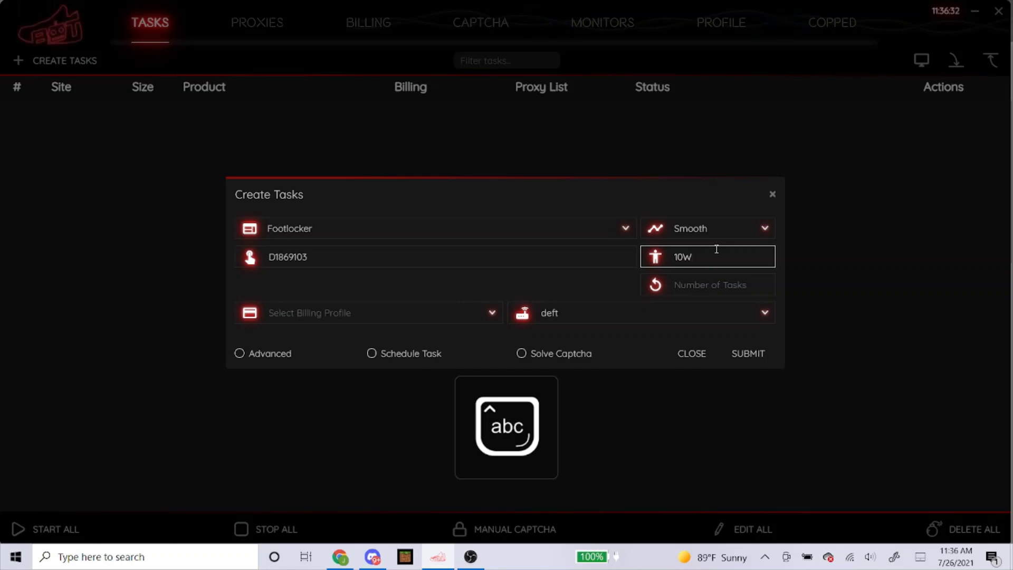
{"action": "key", "text": "BackSpace"}
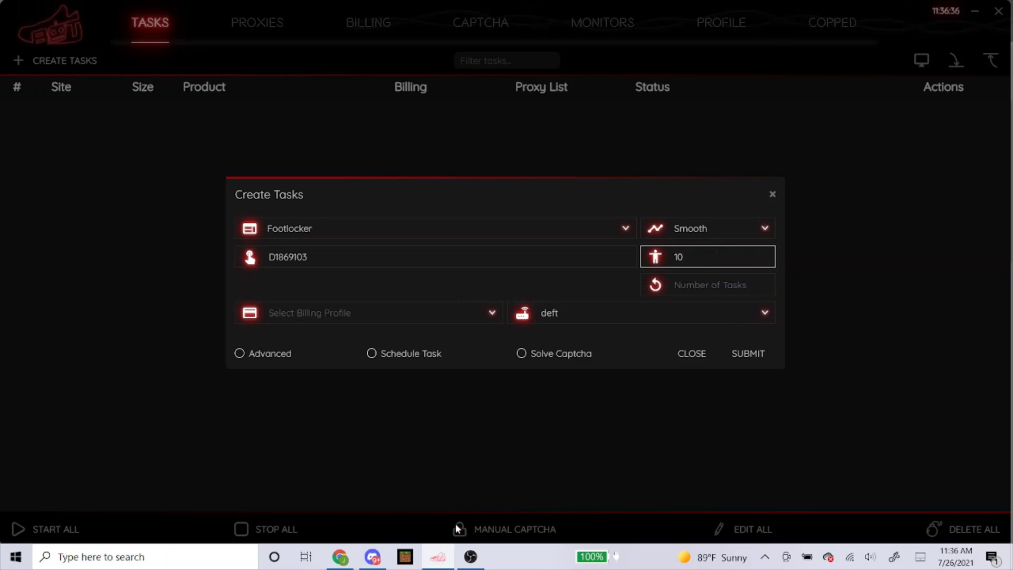
Replace size 10 with the list 7, 7.5, 8 … 11.5, 12.
{"action": "left_click", "coordinate": [339, 556]}
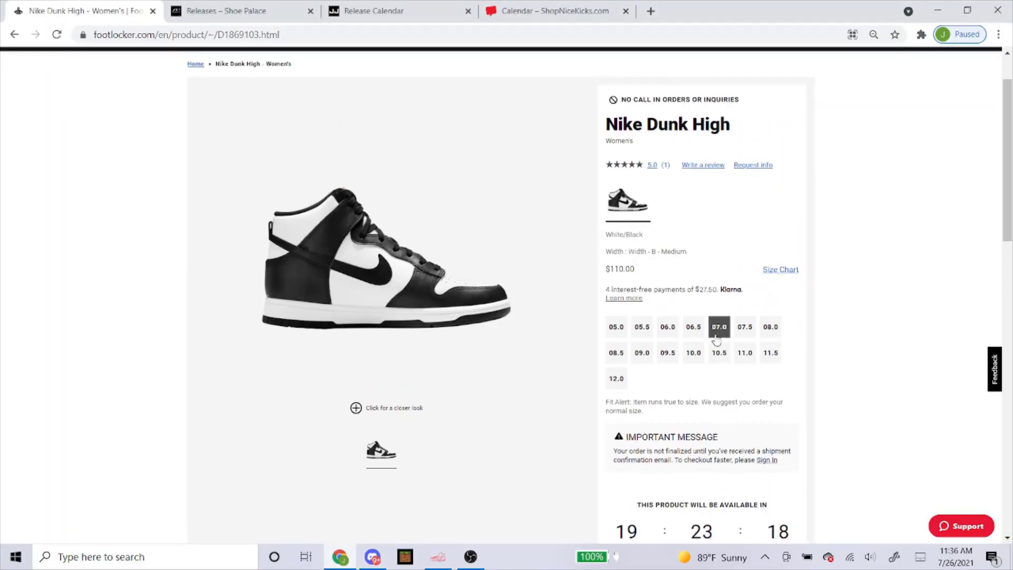
{"action": "left_click", "coordinate": [438, 556]}
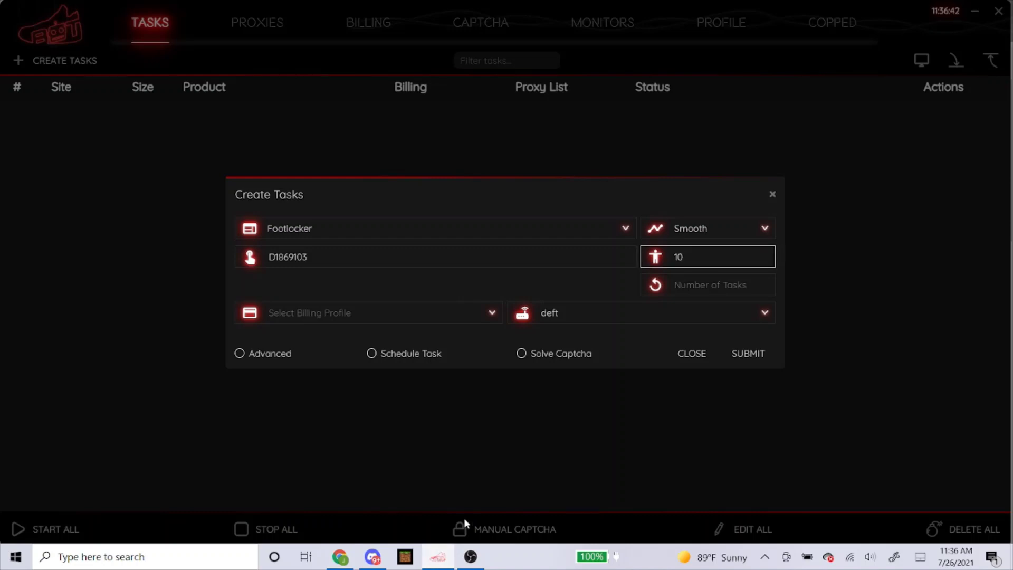
{"action": "key", "text": "BackSpace"}
{"action": "key", "text": "BackSpace"}
{"action": "type", "text": "7"}
{"action": "type", "text": ",7"}
{"action": "type", "text": ".5,8,8"}
{"action": "type", "text": ".5,9,"}
{"action": "type", "text": "9.5,10,1"}
{"action": "type", "text": "0.5,"}
{"action": "type", "text": "1"}
{"action": "type", "text": "1,11"}
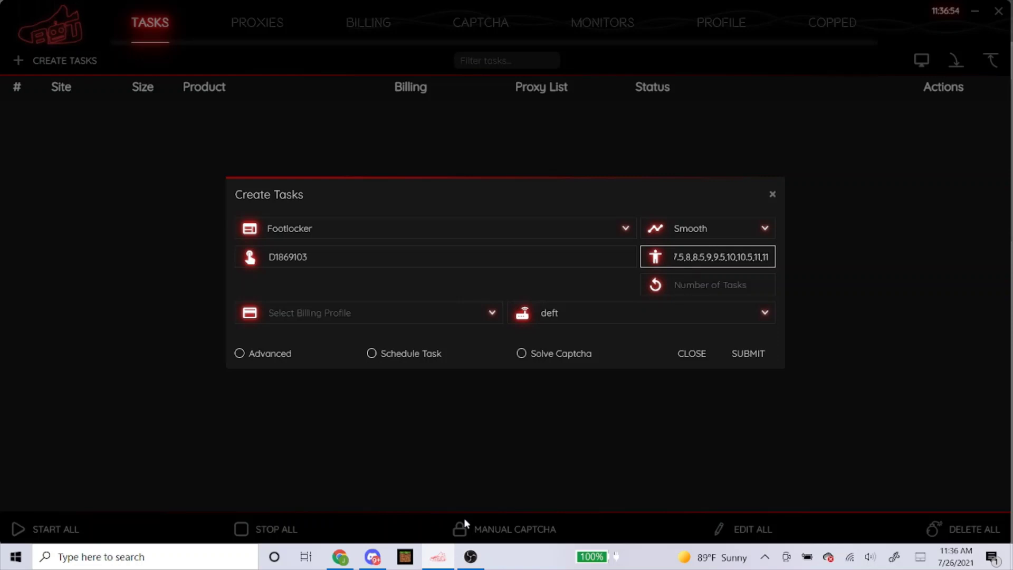
{"action": "type", "text": ","}
{"action": "type", "text": ".5,12"}
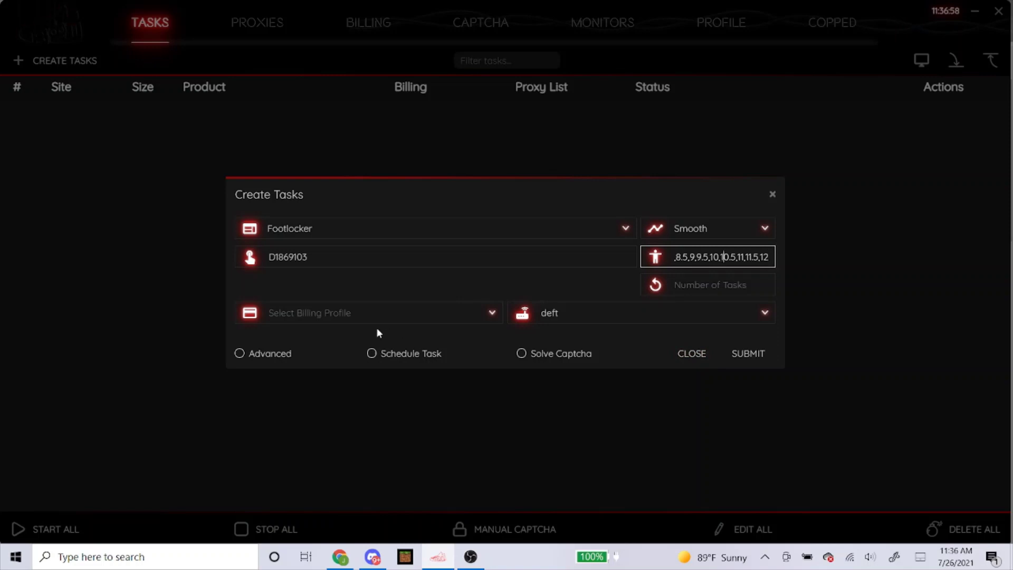
Select billing profile Jay, then show the proxy list choices.
{"action": "left_click", "coordinate": [371, 316]}
{"action": "left_click", "coordinate": [330, 59]}
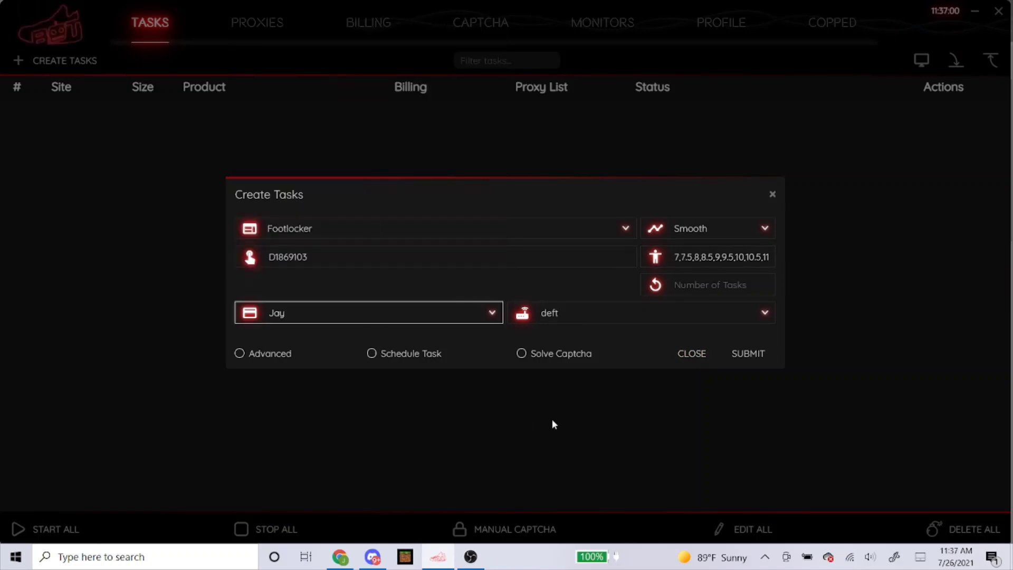
{"action": "left_click", "coordinate": [555, 315]}
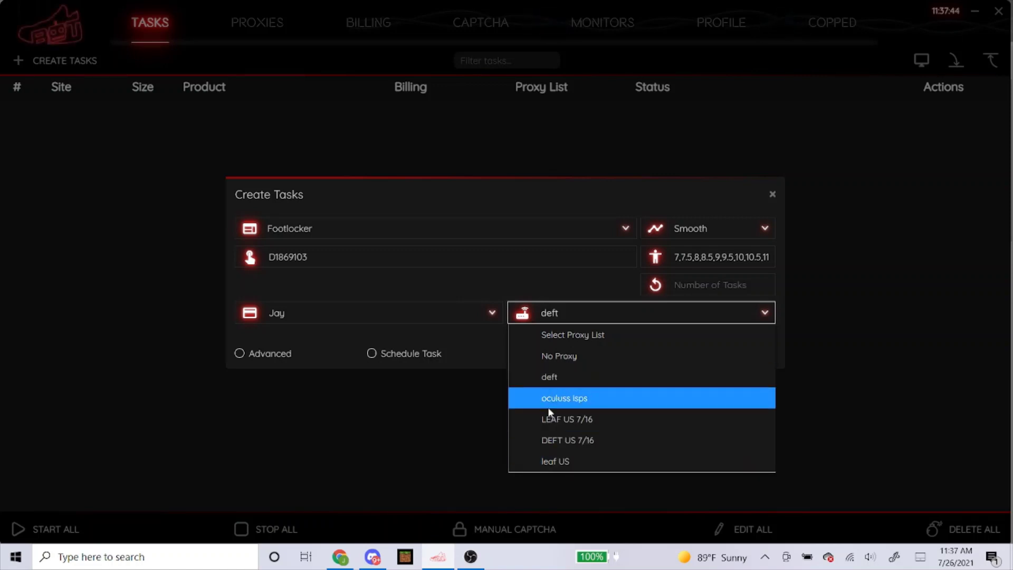
Use the oculuss isps proxy list and review the advanced timeout settings.
{"action": "left_click", "coordinate": [557, 399]}
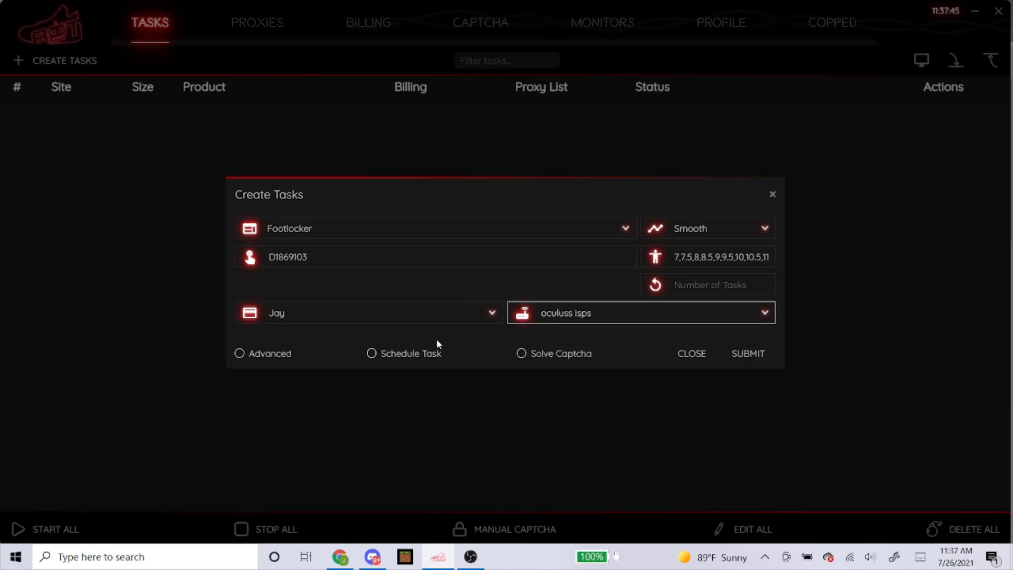
{"action": "left_click", "coordinate": [285, 352]}
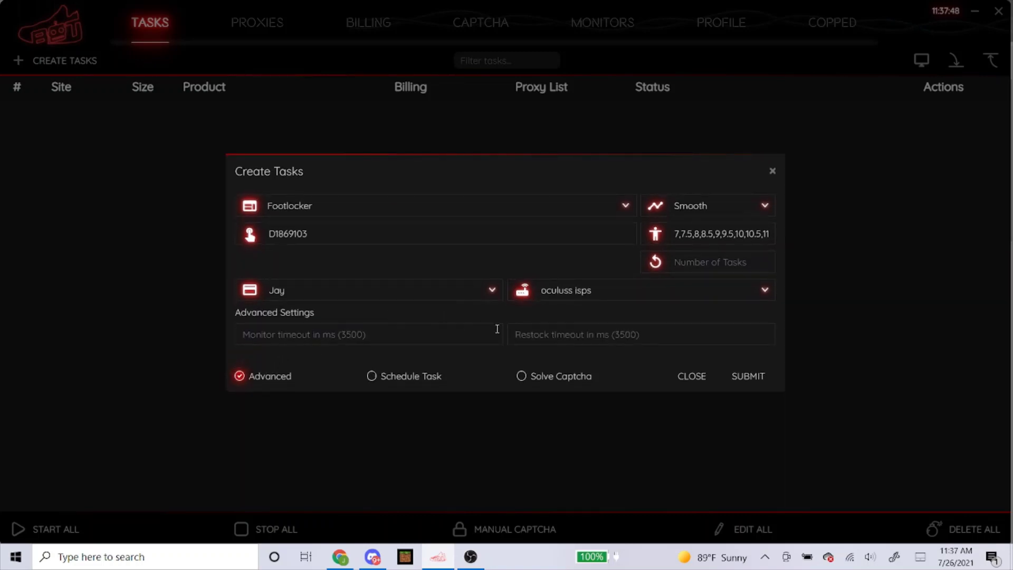
{"action": "left_click", "coordinate": [554, 334]}
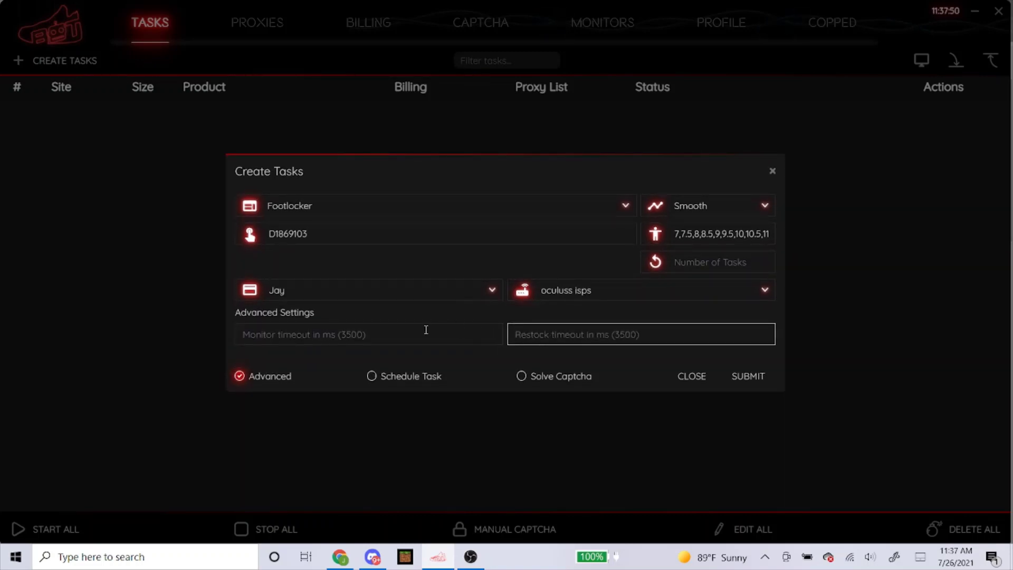
{"action": "left_click", "coordinate": [354, 335]}
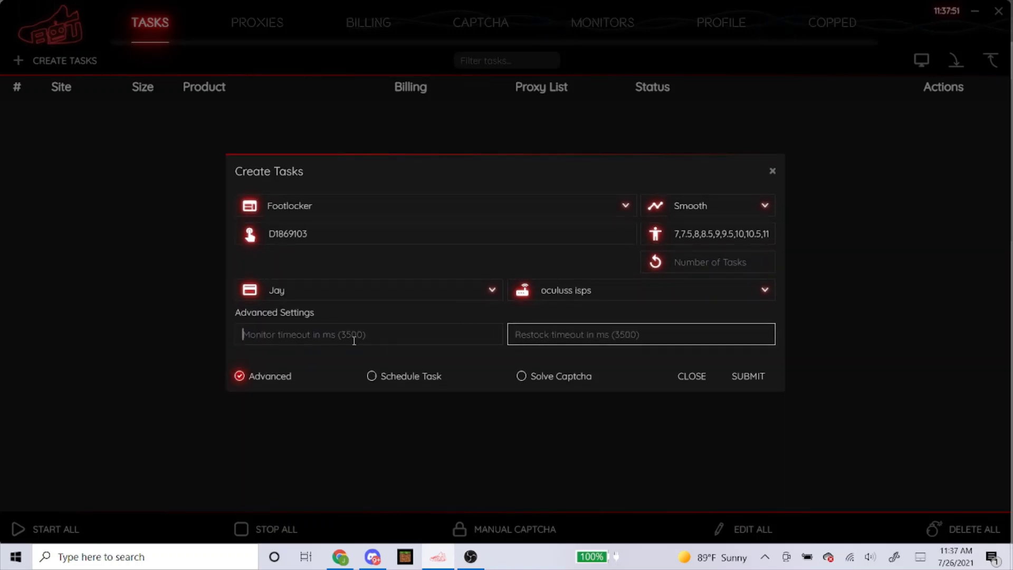
{"action": "left_click", "coordinate": [270, 376]}
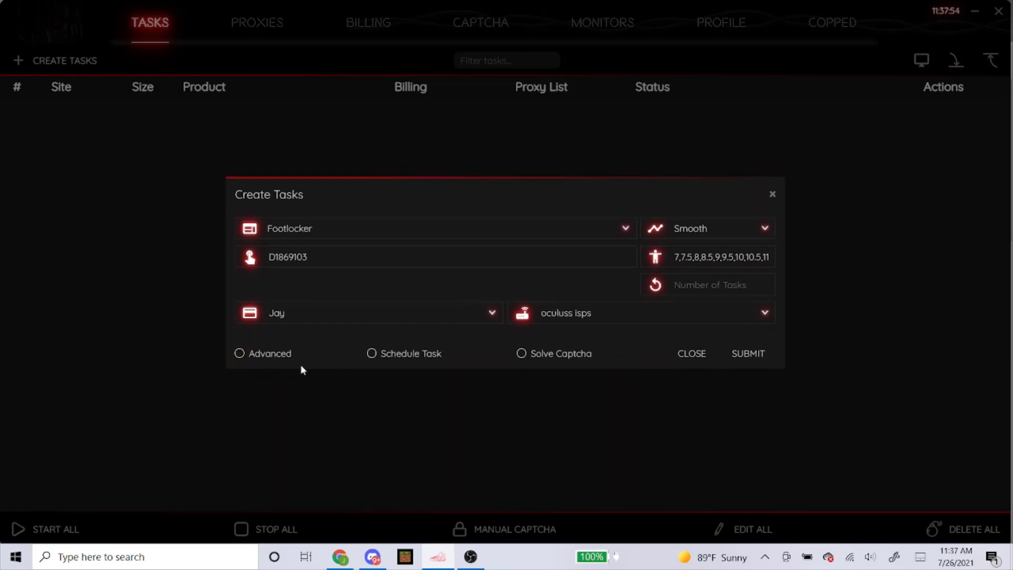
{"action": "left_click", "coordinate": [328, 314]}
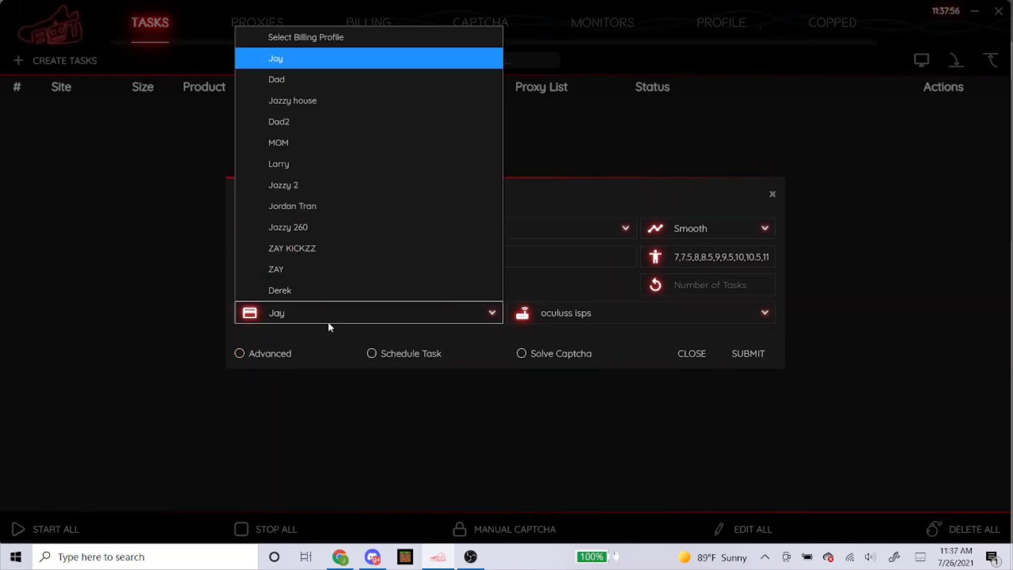
Schedule the task for 06:50:00 AM, keep Smooth mode, and submit it.
{"action": "left_click", "coordinate": [388, 354]}
{"action": "left_click", "coordinate": [554, 327]}
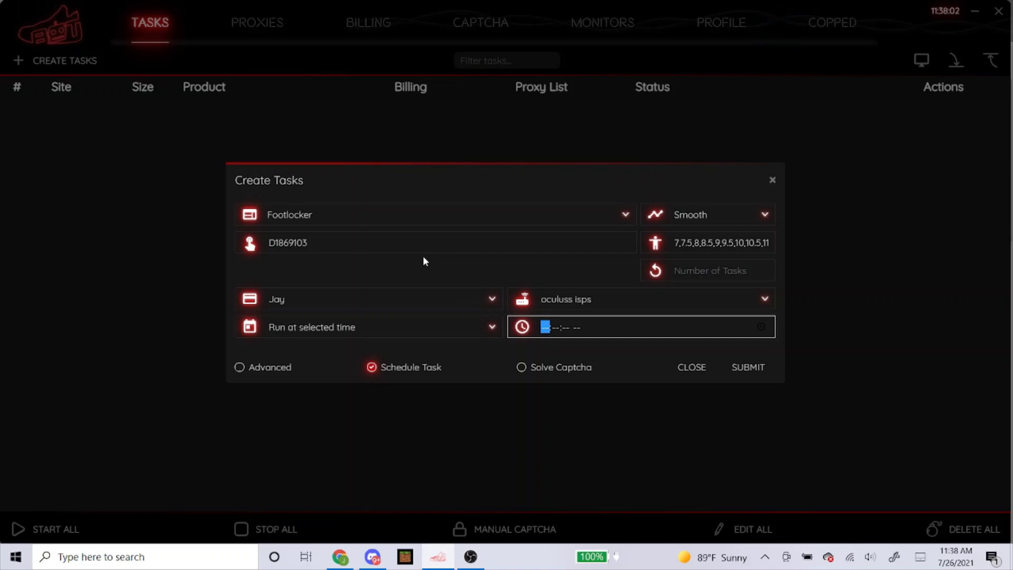
{"action": "type", "text": "06:"}
{"action": "type", "text": "50:00 AM"}
{"action": "key", "text": "Caps_Lock"}
{"action": "key", "text": "Caps_Lock"}
{"action": "type", "text": "a"}
{"action": "left_click", "coordinate": [421, 260]}
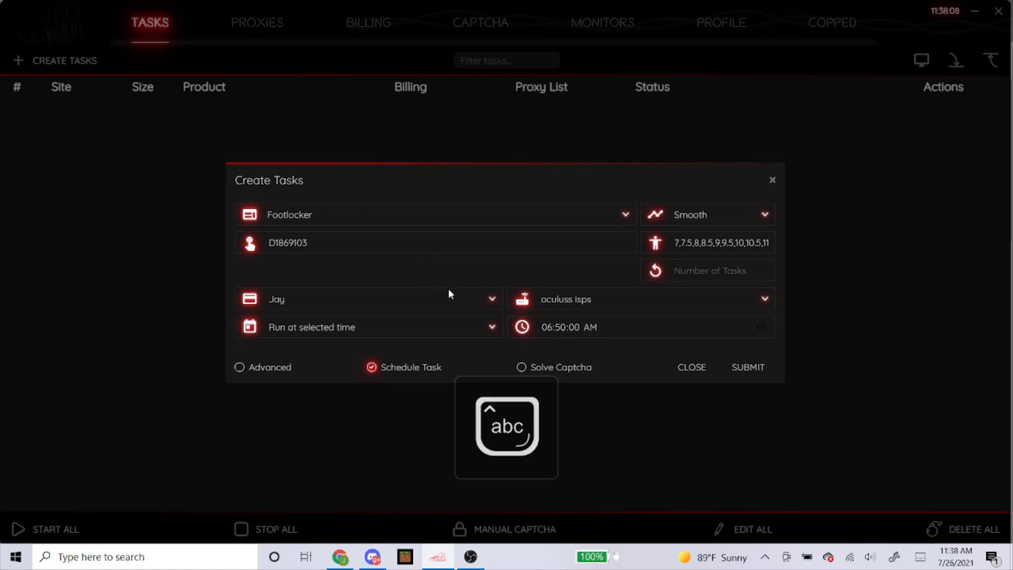
{"action": "left_click", "coordinate": [707, 214]}
{"action": "left_click", "coordinate": [696, 231]}
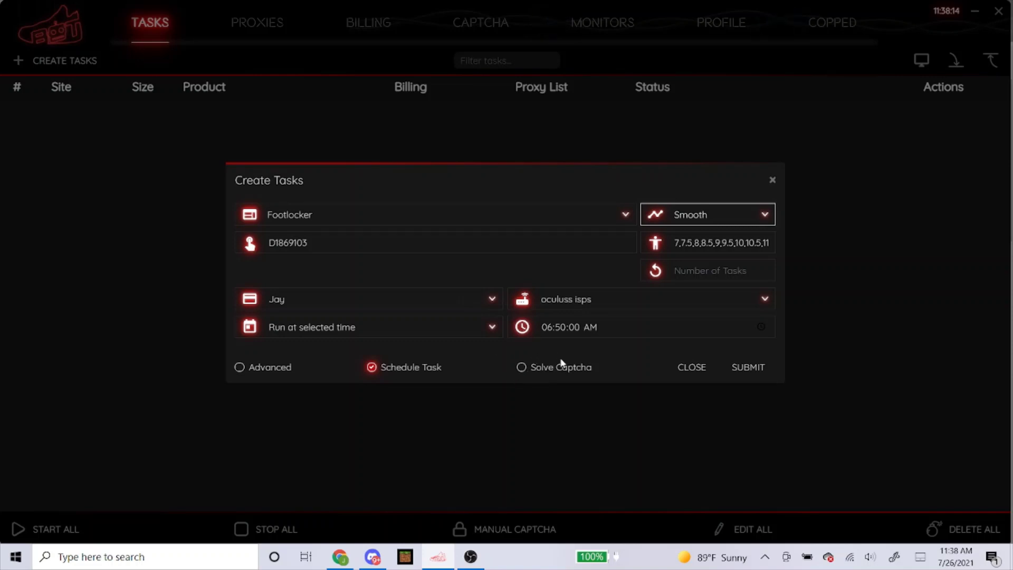
{"action": "left_click", "coordinate": [748, 367]}
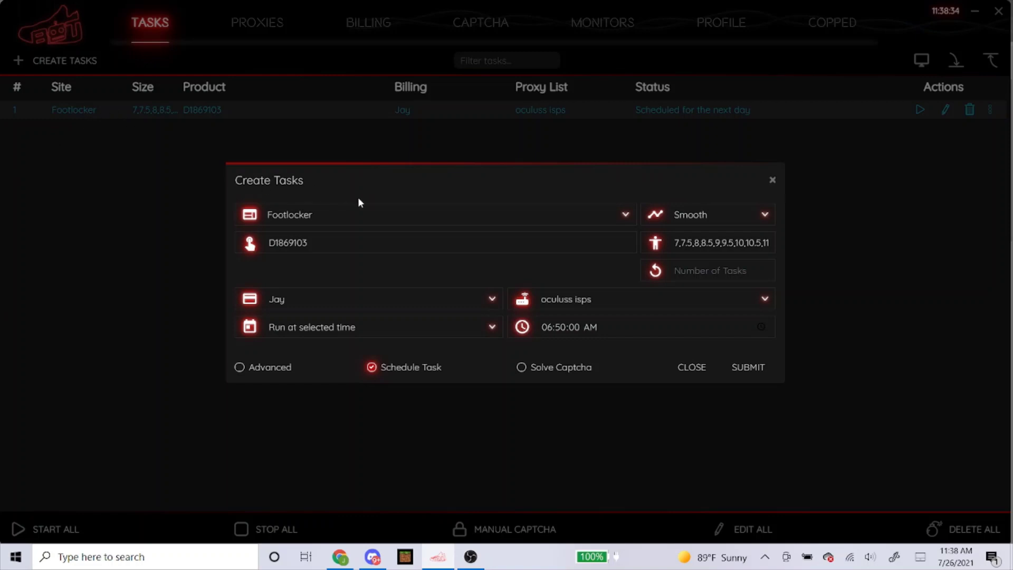
Open the site dropdown in the reopened Create Tasks form.
{"action": "left_click", "coordinate": [367, 220]}
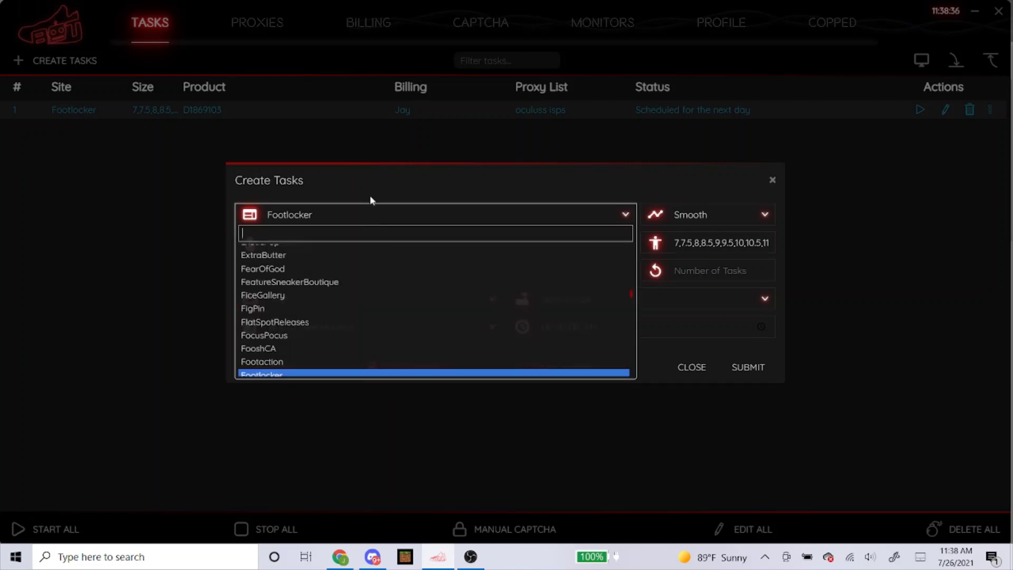
{"action": "type", "text": "shoepa"}
Set the site to ShoePalace and the task mode to Cyborg3.0.
{"action": "key", "text": "Return"}
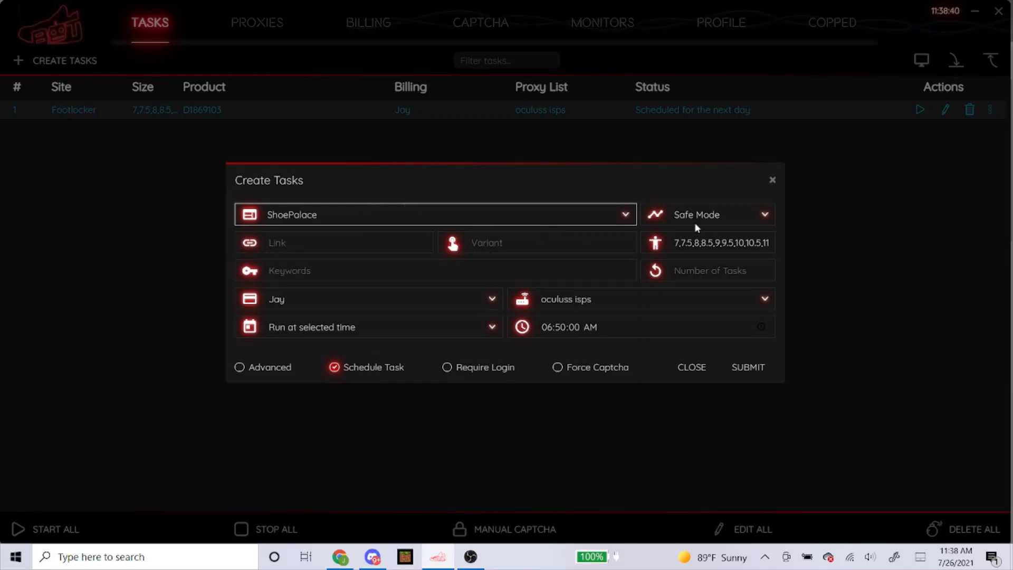
{"action": "left_click", "coordinate": [715, 216]}
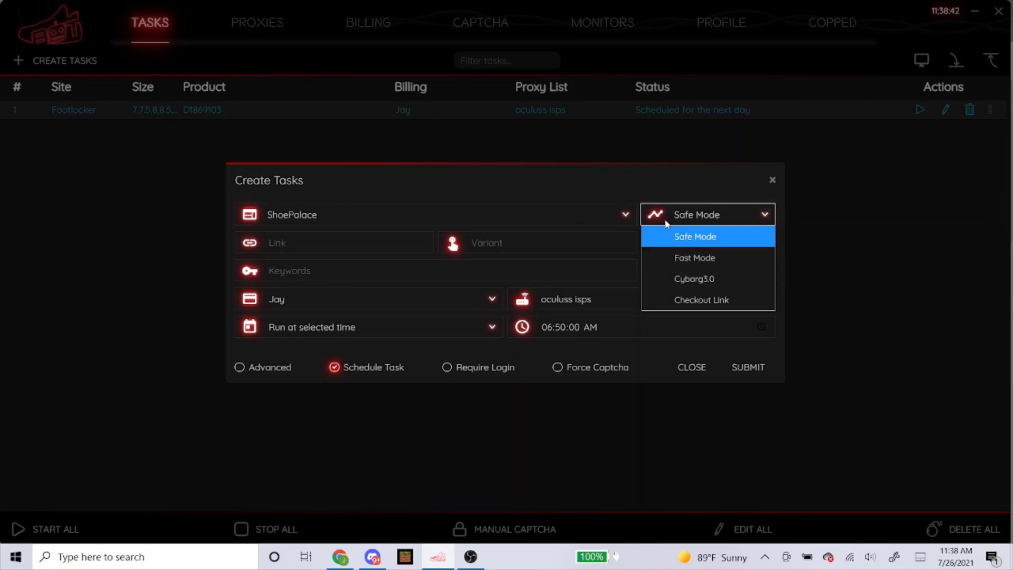
{"action": "left_click", "coordinate": [677, 283]}
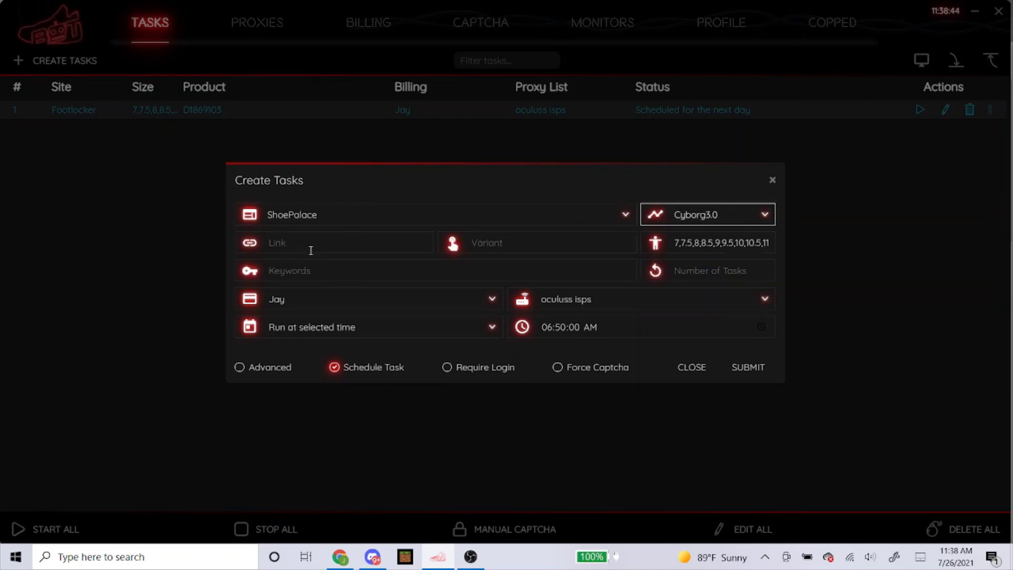
Move between the product link and variant fields before entering the link.
{"action": "left_click", "coordinate": [289, 245]}
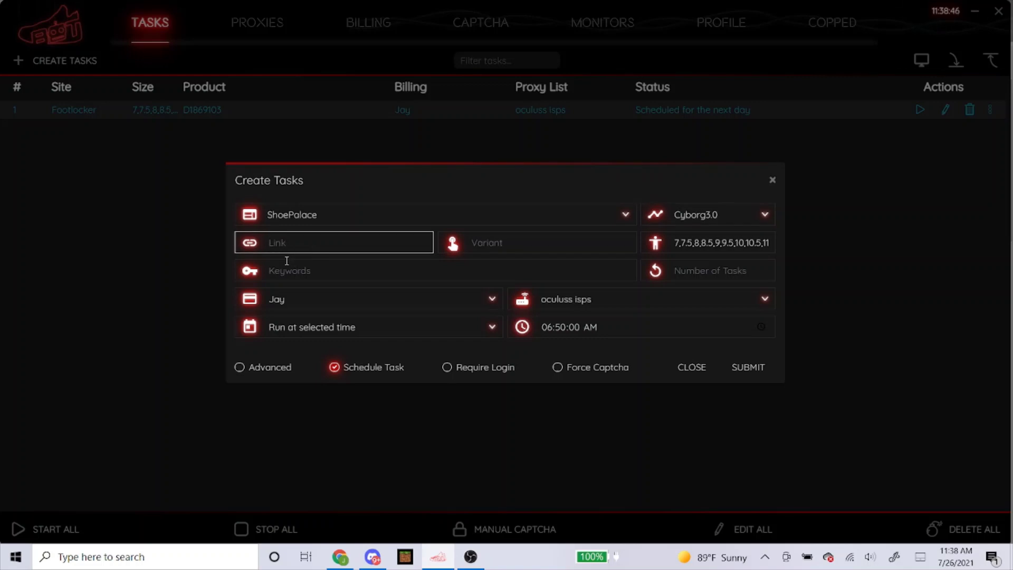
{"action": "key", "text": "Tab"}
{"action": "key", "text": "Tab"}
{"action": "key", "text": "Tab"}
{"action": "key", "text": "Tab"}
{"action": "key", "text": "Tab"}
{"action": "left_click", "coordinate": [379, 247]}
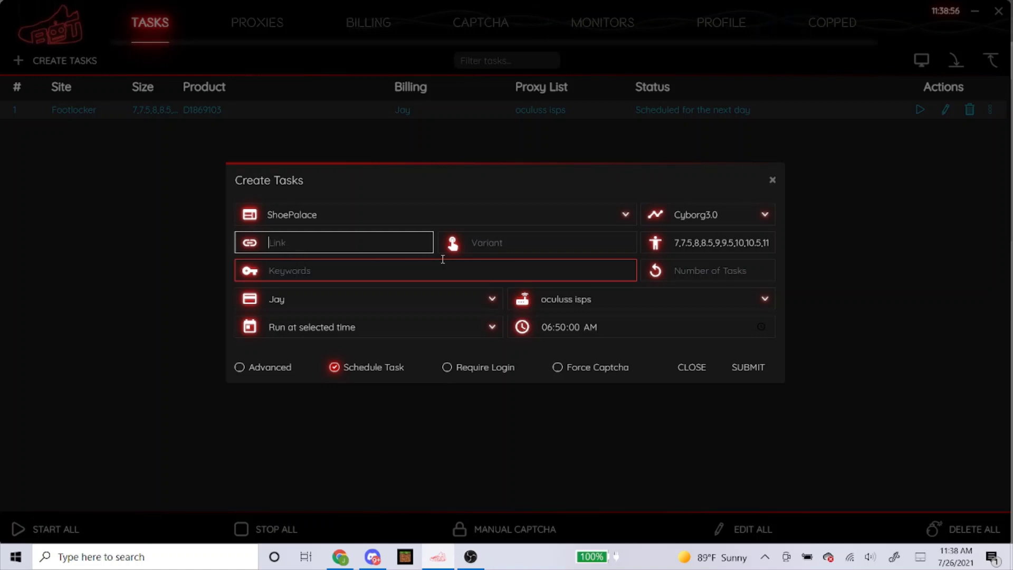
{"action": "left_click", "coordinate": [486, 246]}
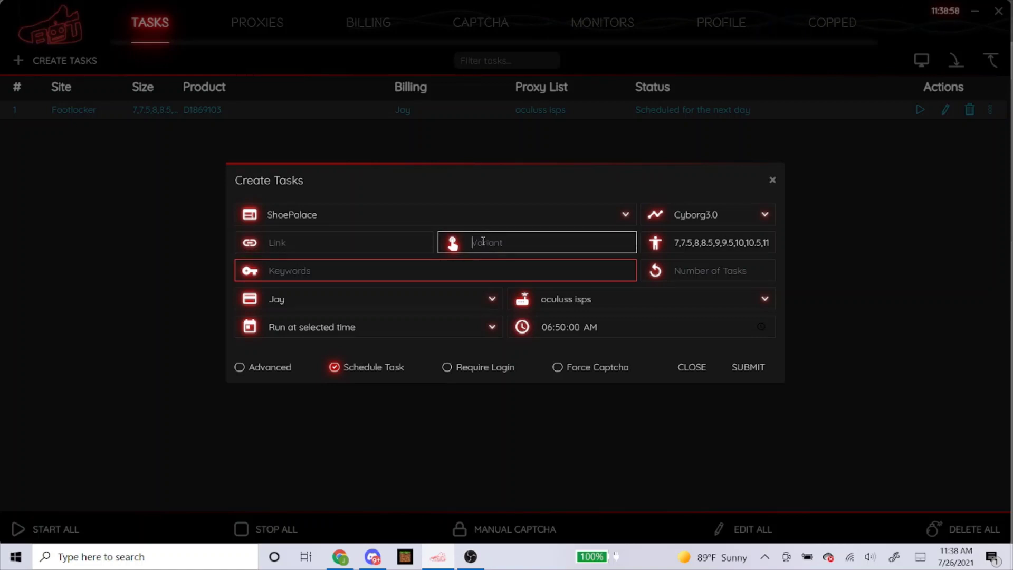
{"action": "left_click", "coordinate": [391, 246]}
{"action": "left_click", "coordinate": [475, 242]}
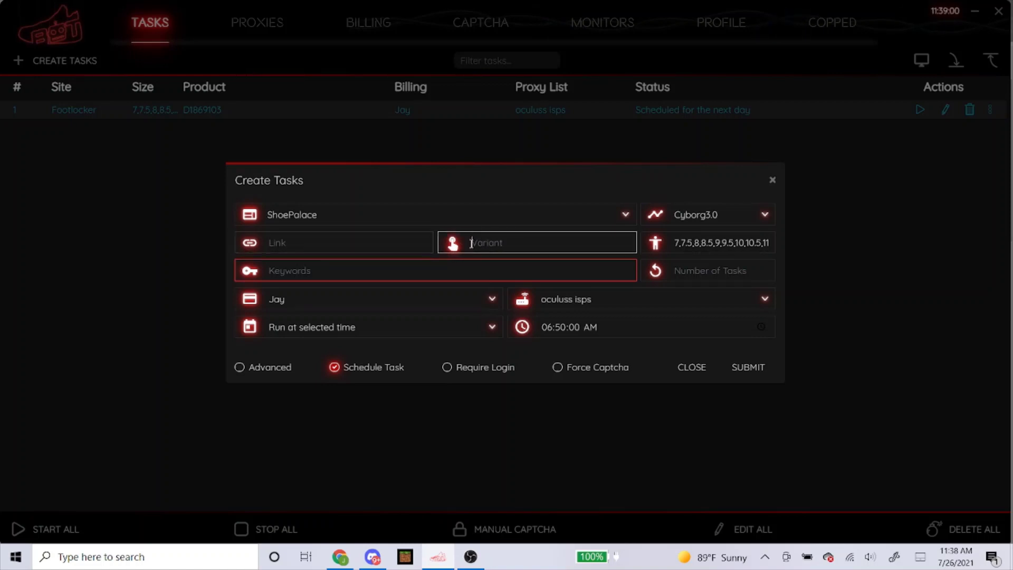
{"action": "left_click", "coordinate": [344, 242]}
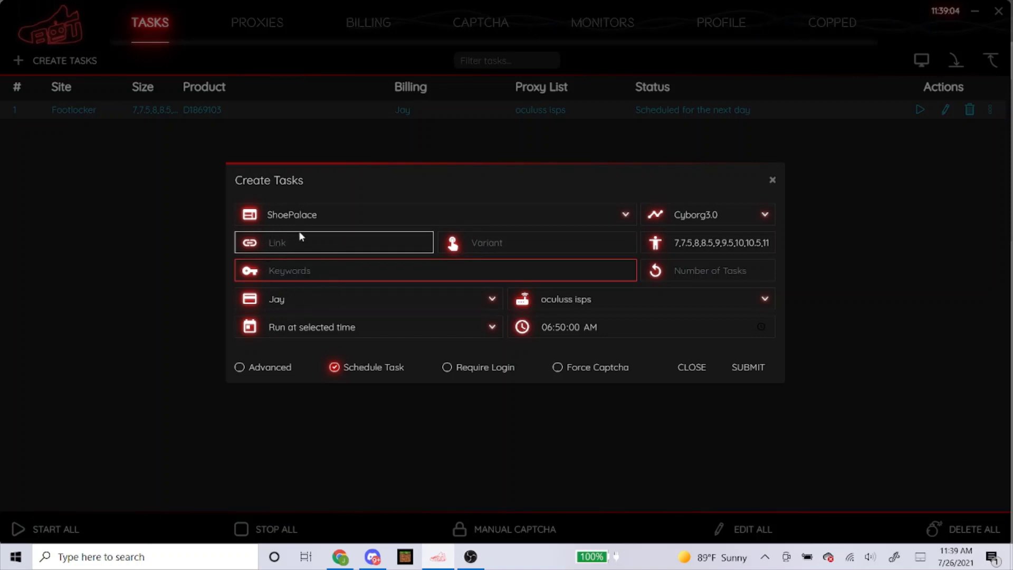
Open ShoePalace's women's Dunk High page and copy its address.
{"action": "left_click", "coordinate": [339, 557]}
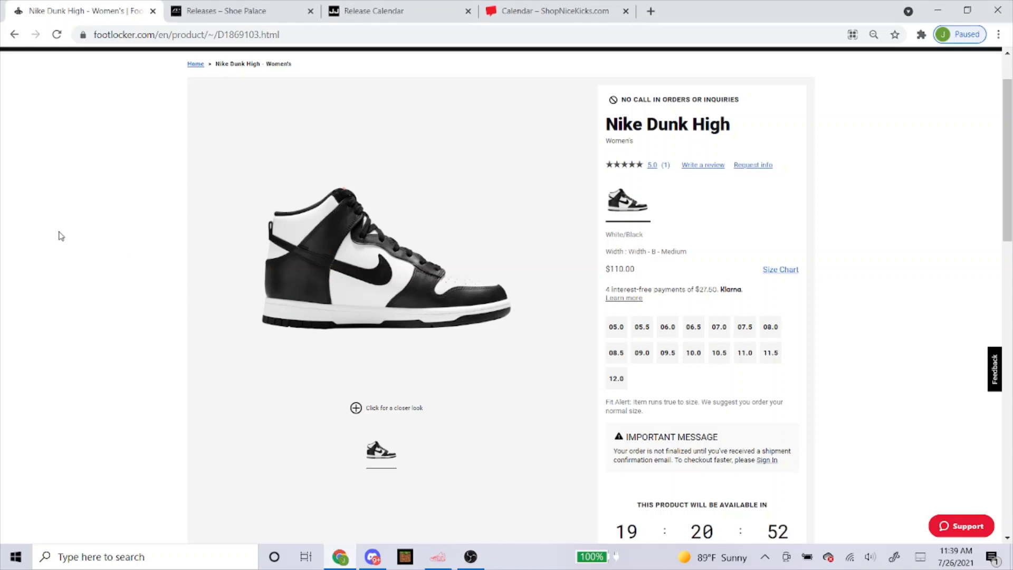
{"action": "left_click", "coordinate": [225, 10]}
{"action": "mouse_move", "coordinate": [243, 77]}
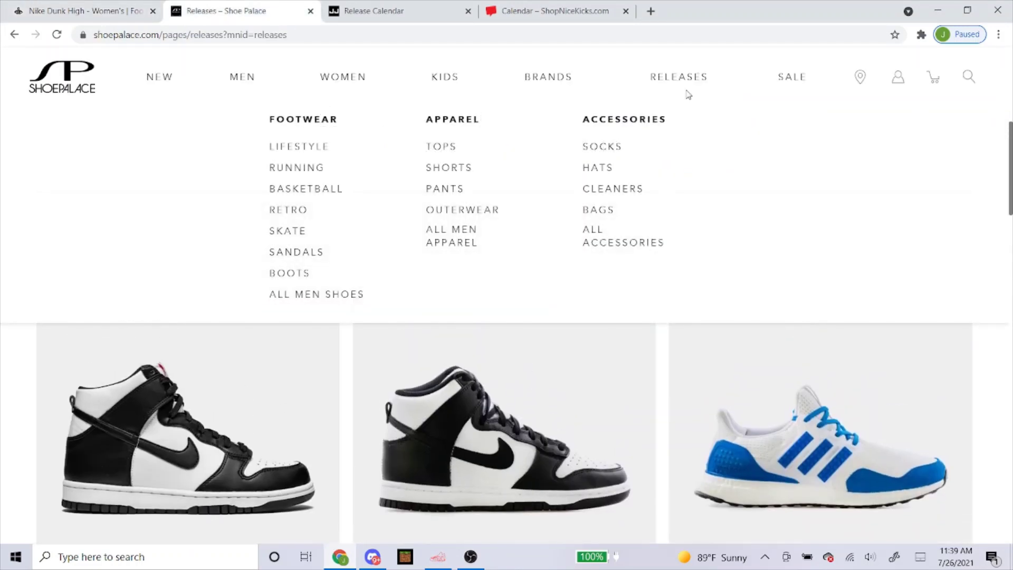
{"action": "scroll", "coordinate": [410, 231], "scroll_direction": "down", "scroll_amount": 3}
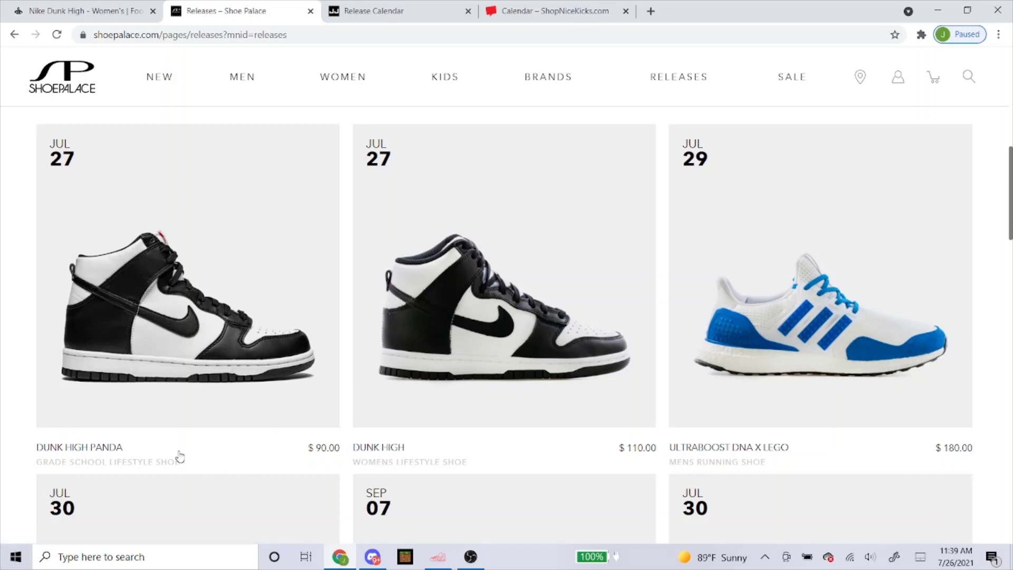
{"action": "left_click", "coordinate": [508, 252]}
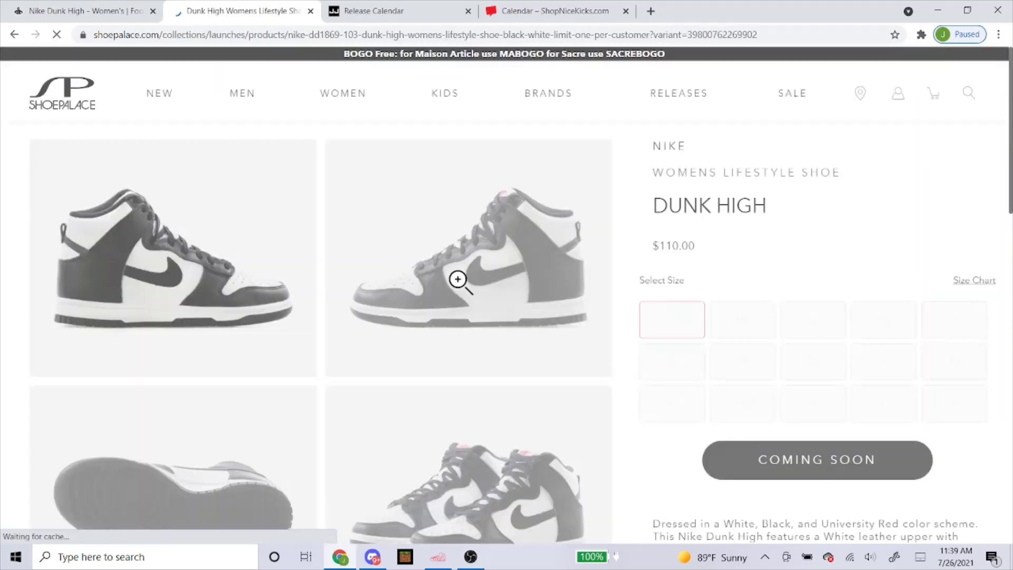
{"action": "mouse_move", "coordinate": [342, 77]}
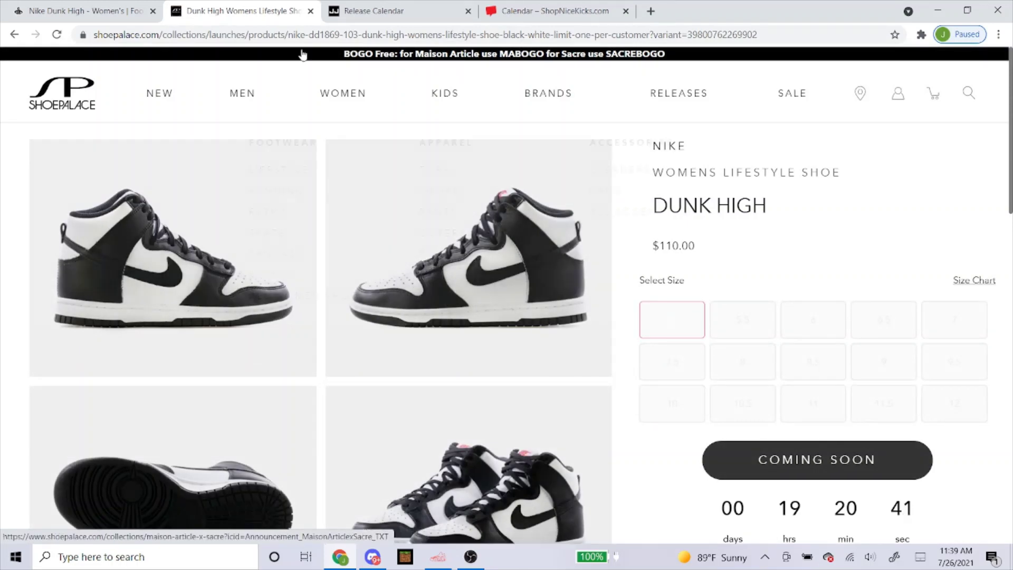
{"action": "left_click", "coordinate": [314, 34]}
{"action": "right_click", "coordinate": [314, 38]}
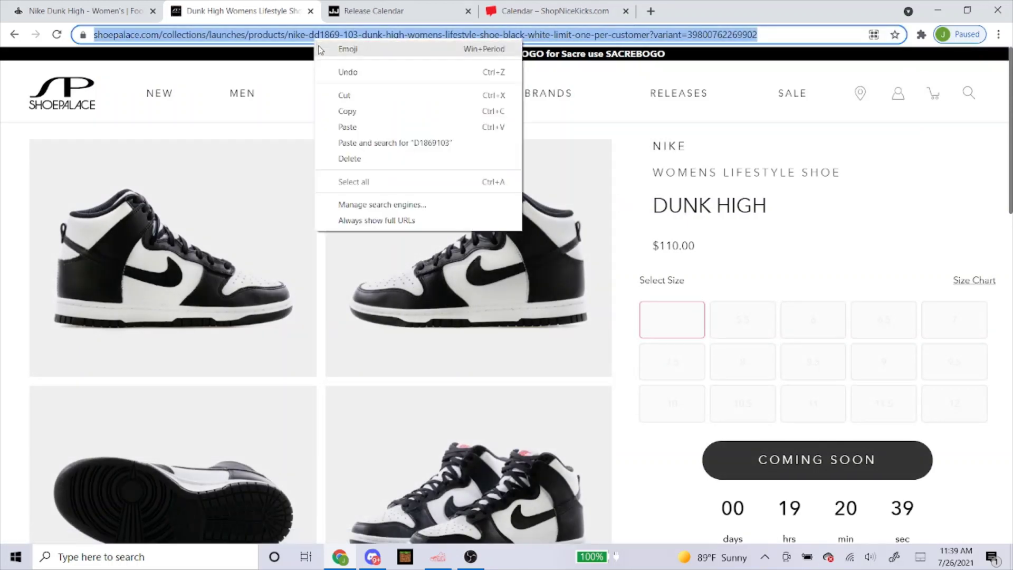
{"action": "left_click", "coordinate": [346, 112]}
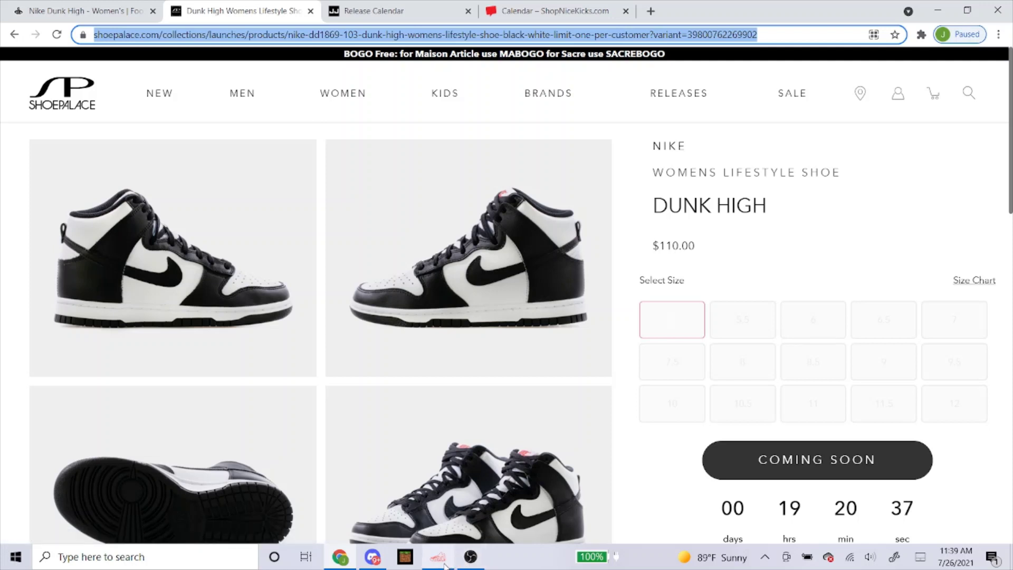
Paste the ShoePalace Dunk High link into the task's Link field.
{"action": "left_click", "coordinate": [437, 557]}
{"action": "left_click", "coordinate": [365, 243]}
{"action": "right_click", "coordinate": [365, 244]}
{"action": "left_click", "coordinate": [388, 254]}
{"action": "left_click", "coordinate": [391, 190]}
{"action": "left_click", "coordinate": [340, 557]}
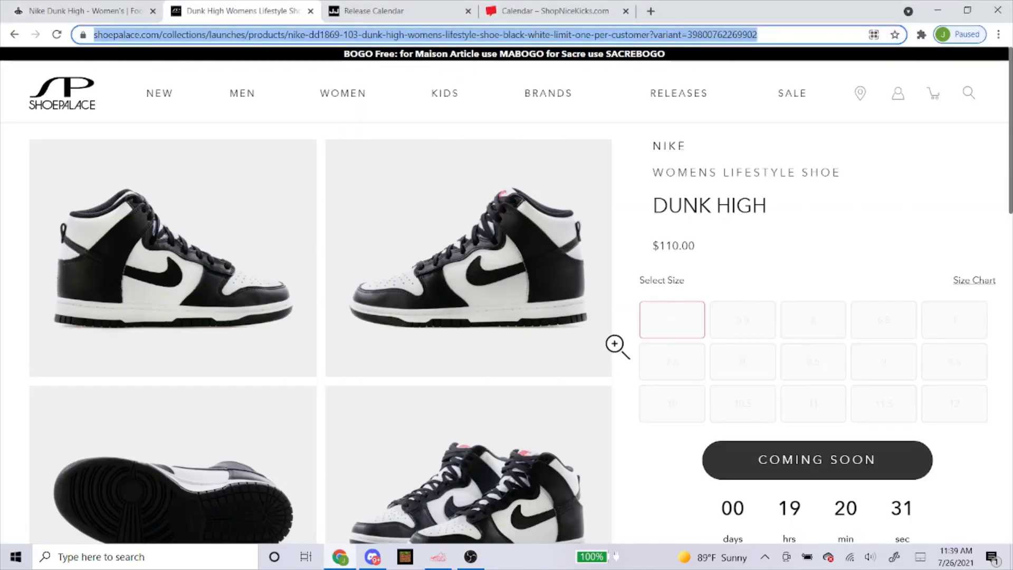
{"action": "scroll", "coordinate": [735, 293], "scroll_direction": "down", "scroll_amount": 1}
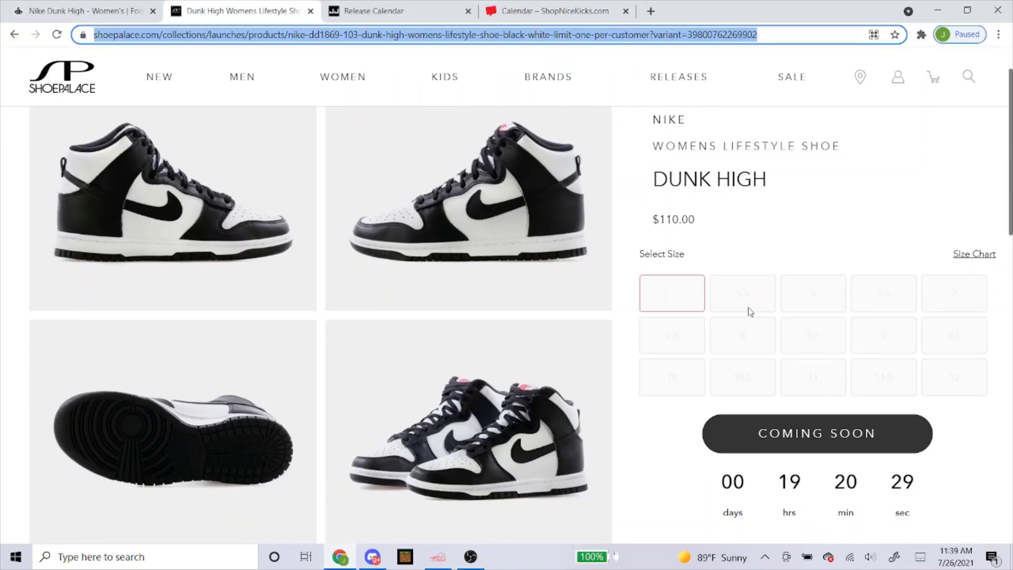
{"action": "scroll", "coordinate": [749, 311], "scroll_direction": "up", "scroll_amount": 2}
{"action": "double_click", "coordinate": [679, 172]}
{"action": "left_click", "coordinate": [811, 216]}
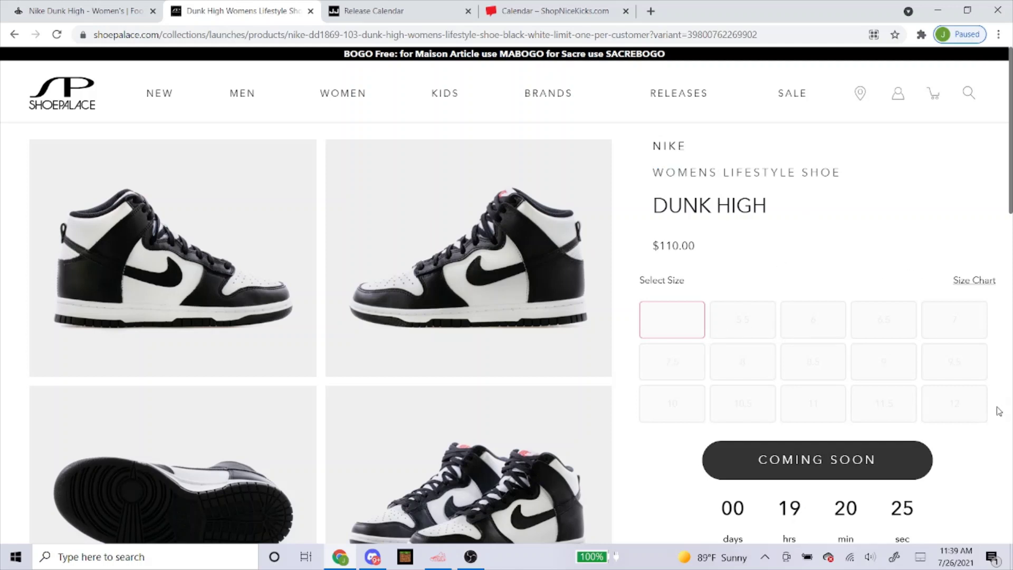
Leave the size list unchanged and set the proxy to No Proxy.
{"action": "left_click", "coordinate": [438, 556]}
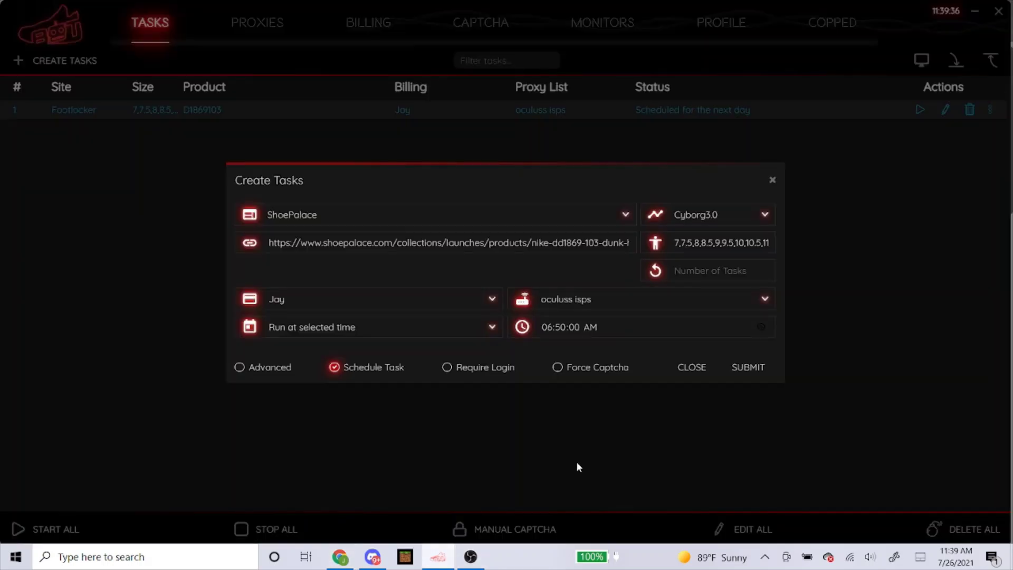
{"action": "left_click", "coordinate": [714, 242]}
{"action": "left_click", "coordinate": [381, 281]}
{"action": "left_click", "coordinate": [649, 299]}
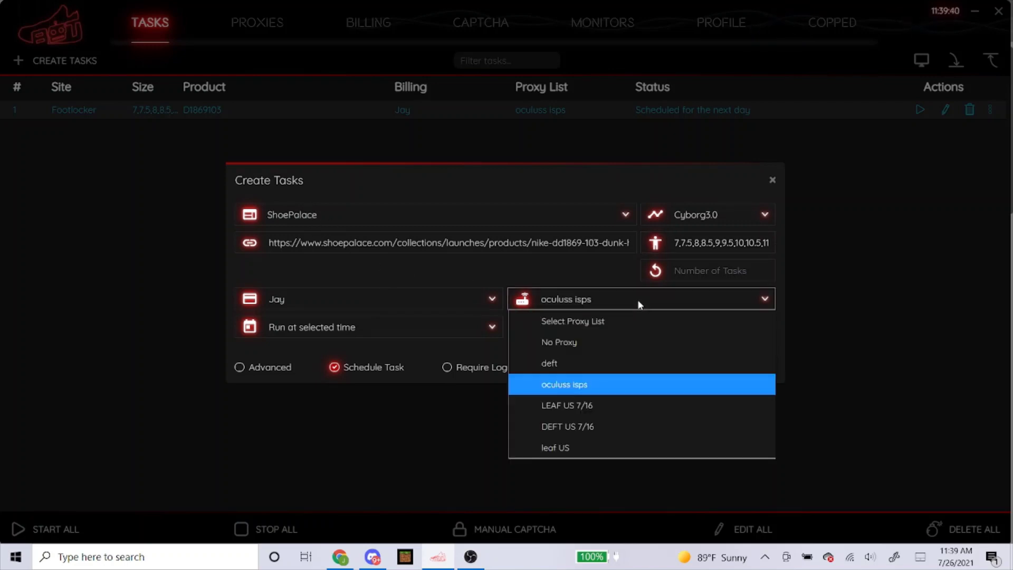
{"action": "left_click", "coordinate": [576, 341]}
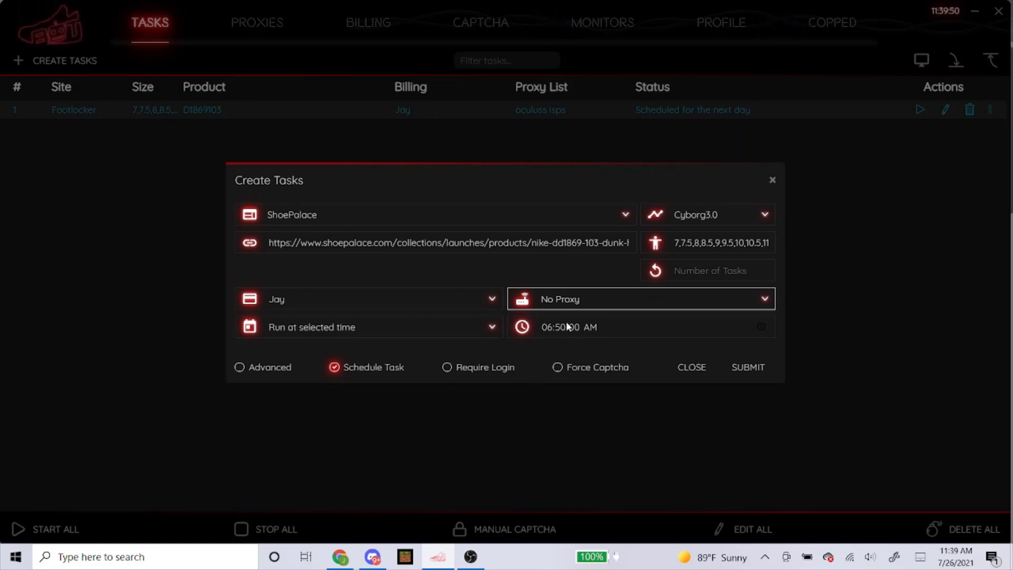
Submit the ShoePalace task and go back to the ShoePalace releases page.
{"action": "left_click", "coordinate": [748, 366]}
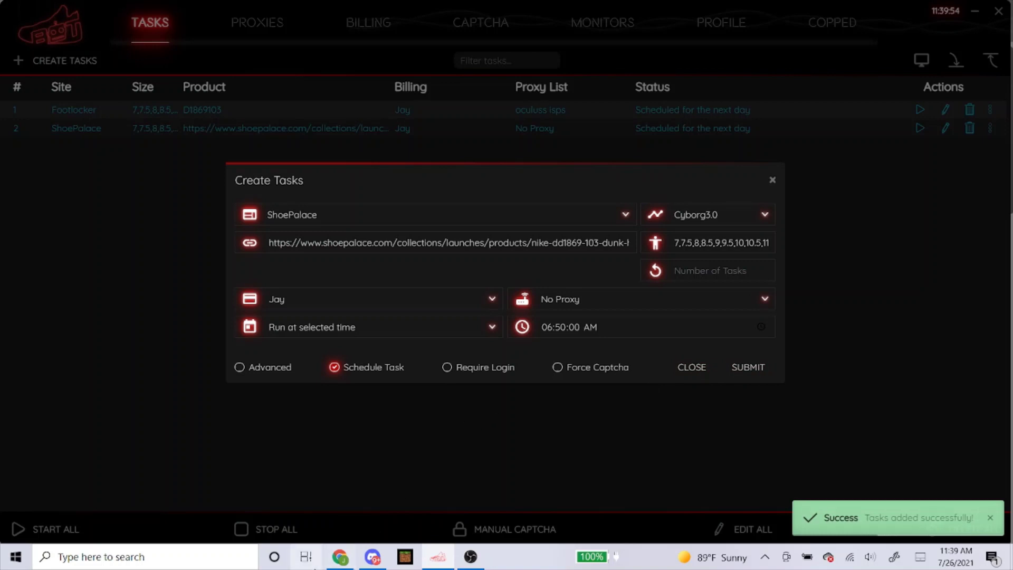
{"action": "left_click", "coordinate": [340, 557]}
{"action": "left_click", "coordinate": [15, 35]}
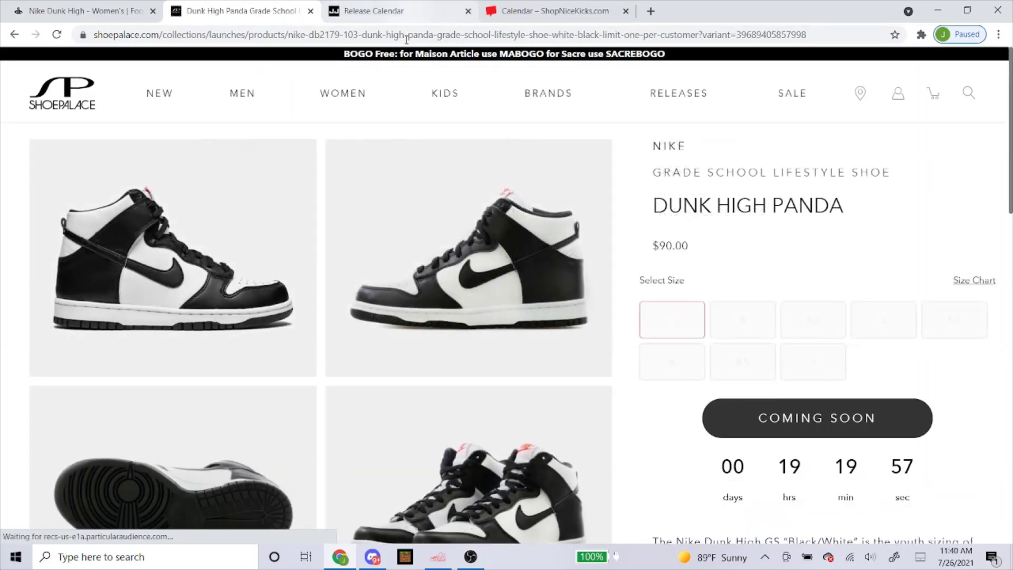
Copy the ShoePalace Dunk High Panda page address from Chrome.
{"action": "right_click", "coordinate": [409, 34]}
{"action": "left_click", "coordinate": [409, 35]}
{"action": "right_click", "coordinate": [409, 35]}
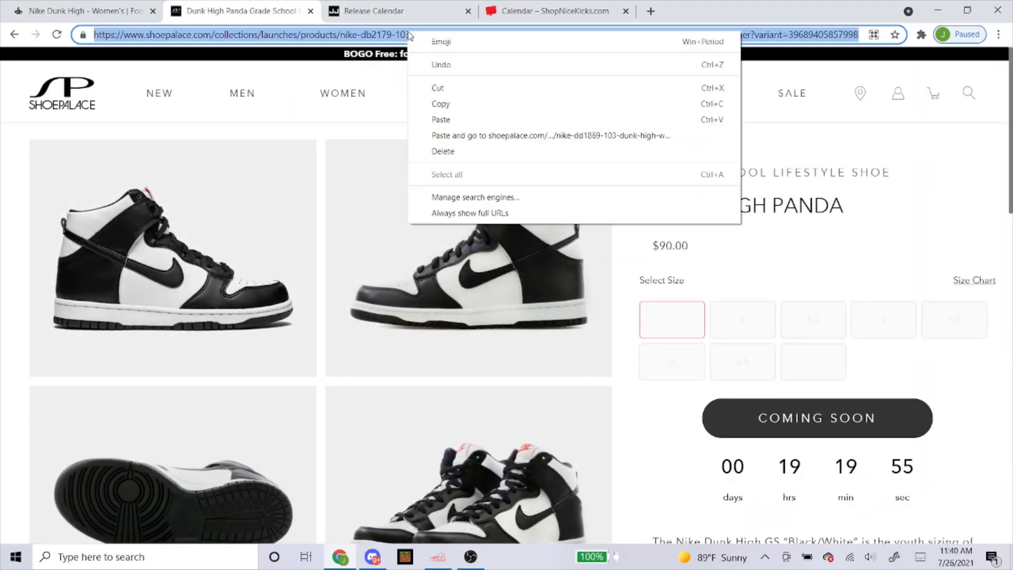
{"action": "left_click", "coordinate": [440, 105]}
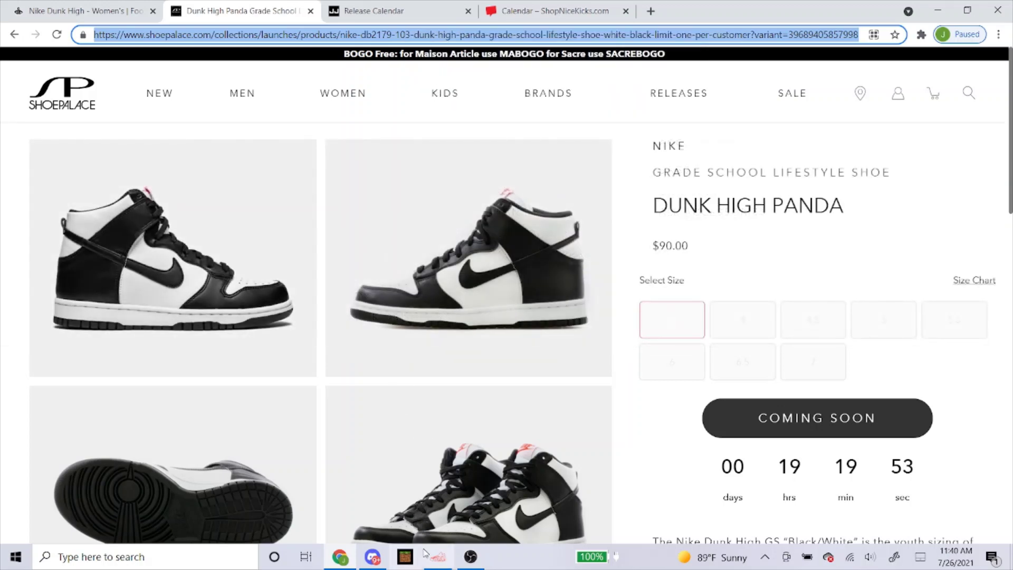
Clear the old link from NSB's Link field and remove the wrongly pasted text.
{"action": "left_click", "coordinate": [438, 557]}
{"action": "double_click", "coordinate": [368, 242]}
{"action": "right_click", "coordinate": [367, 242]}
{"action": "left_click", "coordinate": [372, 243]}
{"action": "key", "text": "ctrl+a"}
{"action": "key", "text": "BackSpace"}
{"action": "right_click", "coordinate": [379, 250]}
{"action": "left_click", "coordinate": [402, 273]}
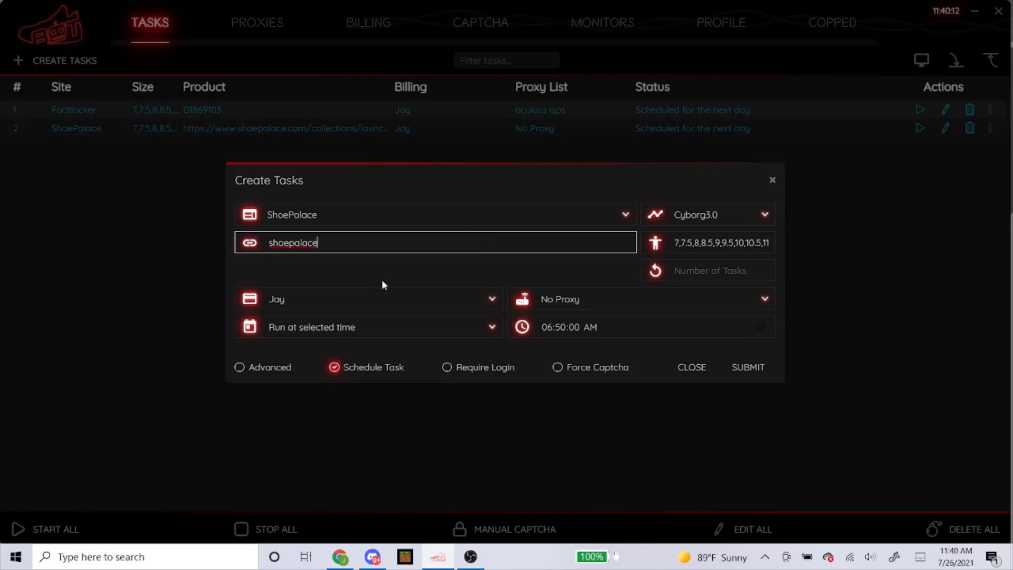
{"action": "double_click", "coordinate": [366, 242]}
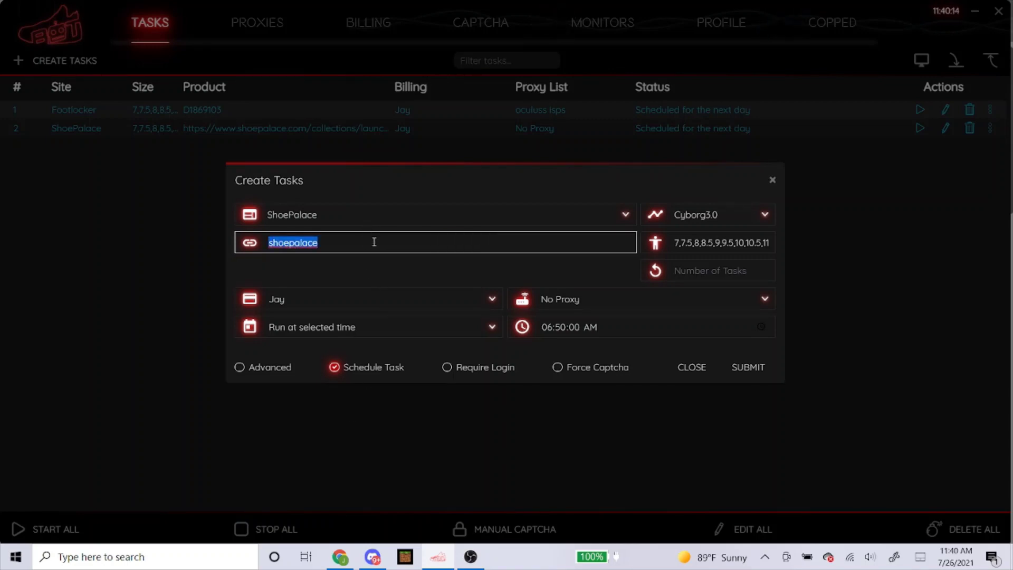
{"action": "key", "text": "BackSpace"}
Copy the Panda page address again and paste it into the task's Link field.
{"action": "left_click", "coordinate": [340, 557]}
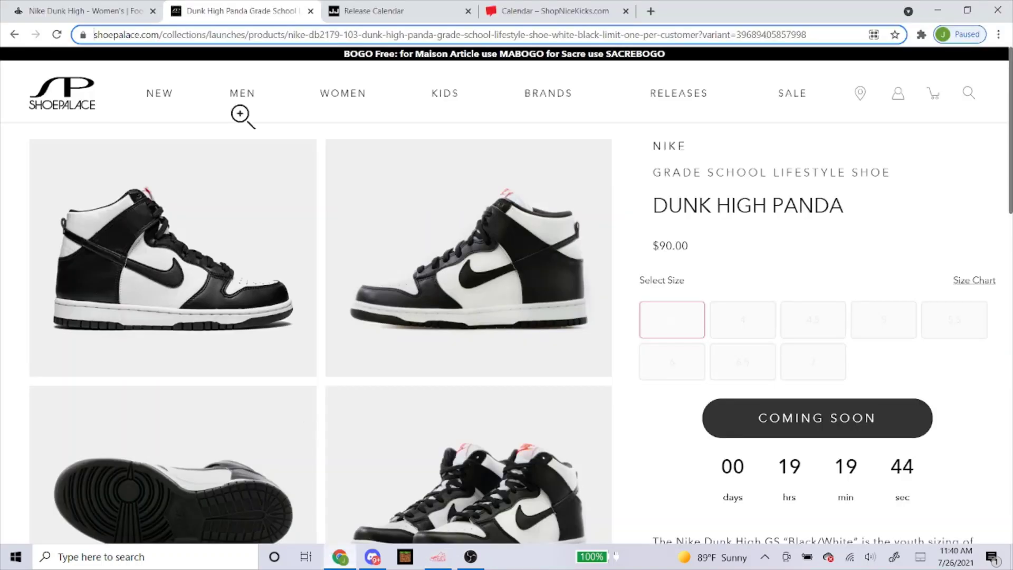
{"action": "left_click", "coordinate": [200, 33]}
{"action": "right_click", "coordinate": [200, 35]}
{"action": "left_click", "coordinate": [238, 95]}
{"action": "left_click", "coordinate": [437, 556]}
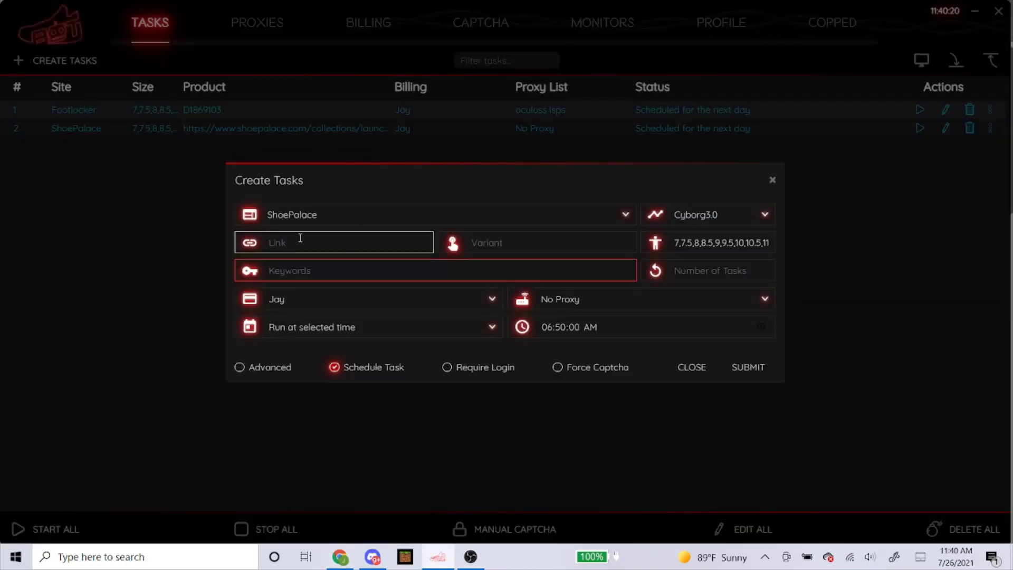
{"action": "right_click", "coordinate": [300, 237]}
{"action": "left_click", "coordinate": [321, 266]}
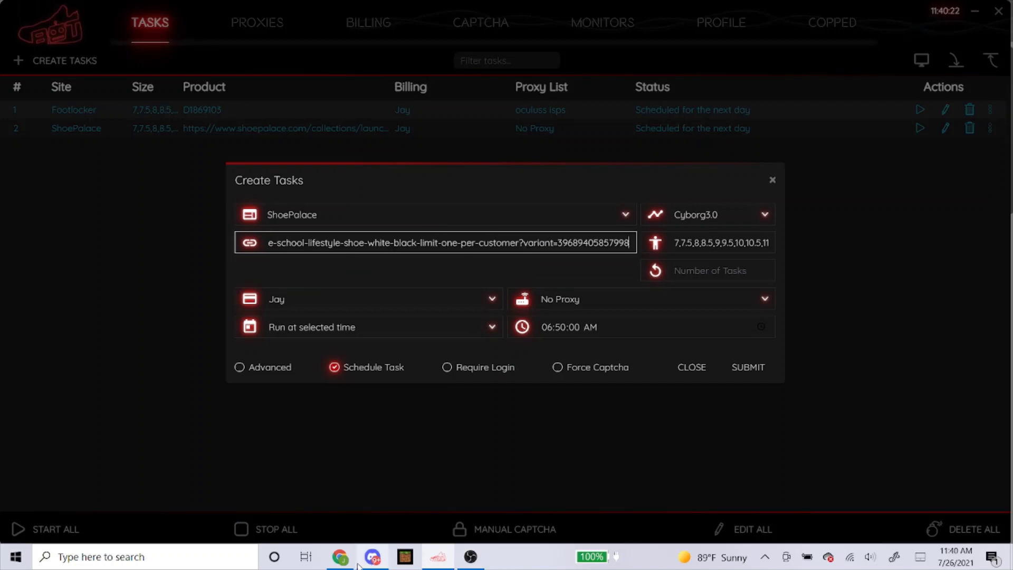
{"action": "left_click", "coordinate": [339, 556]}
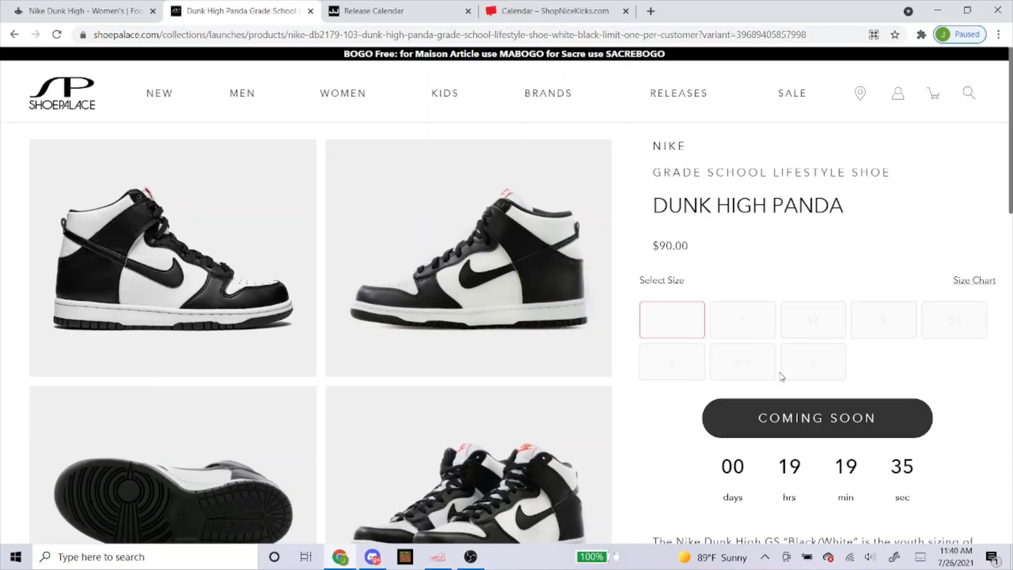
Empty the Size field, choose the oculuss isps proxy list, and submit the ShoePalace task.
{"action": "left_click", "coordinate": [438, 557]}
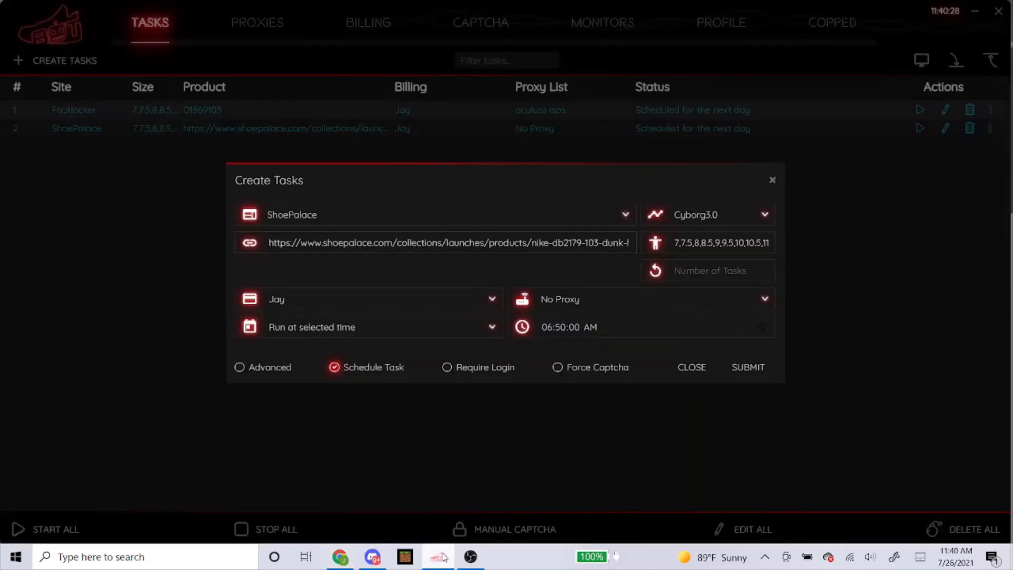
{"action": "double_click", "coordinate": [696, 243]}
{"action": "key", "text": "BackSpace"}
{"action": "left_click", "coordinate": [540, 270]}
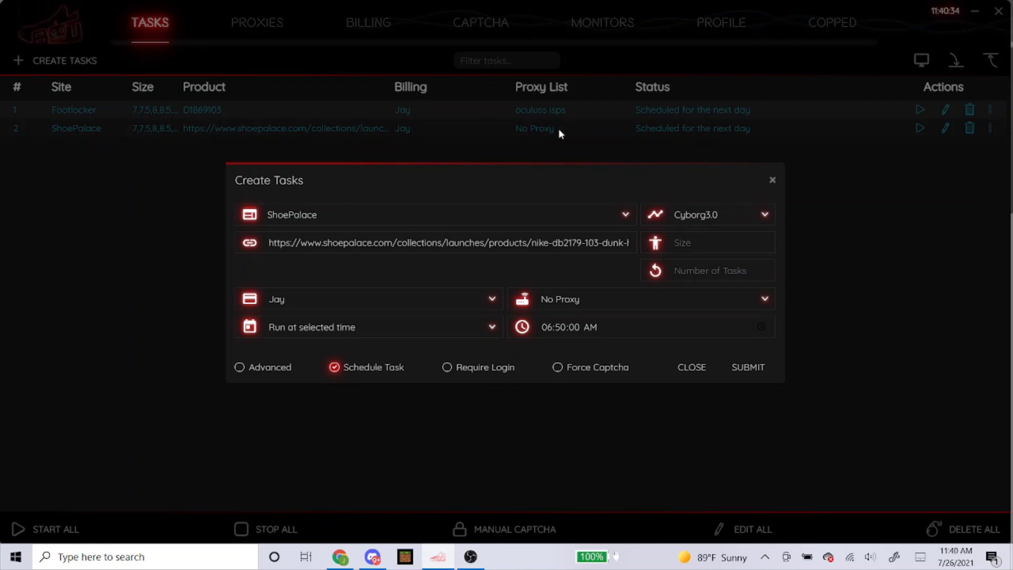
{"action": "left_click", "coordinate": [532, 298]}
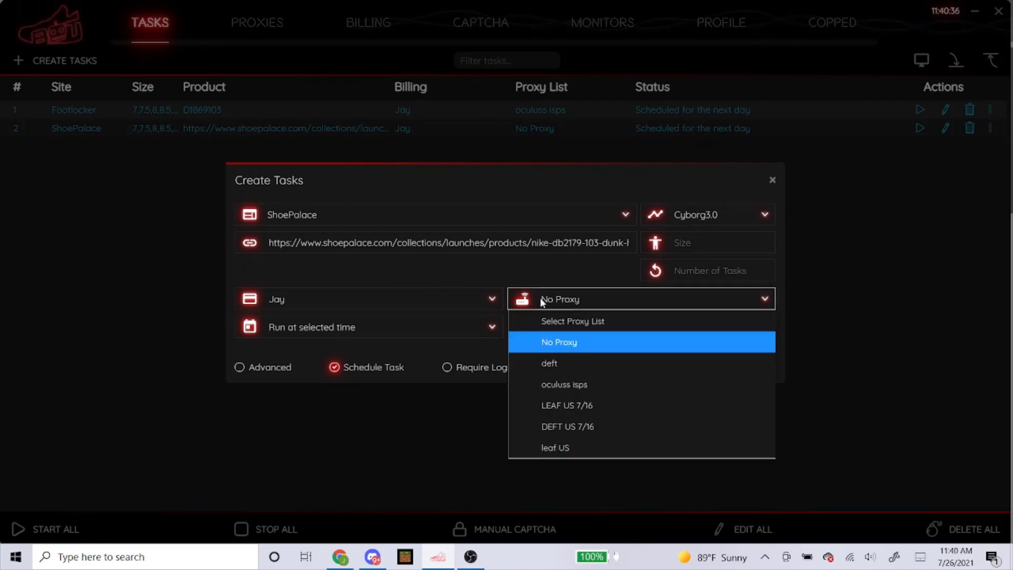
{"action": "left_click", "coordinate": [548, 387]}
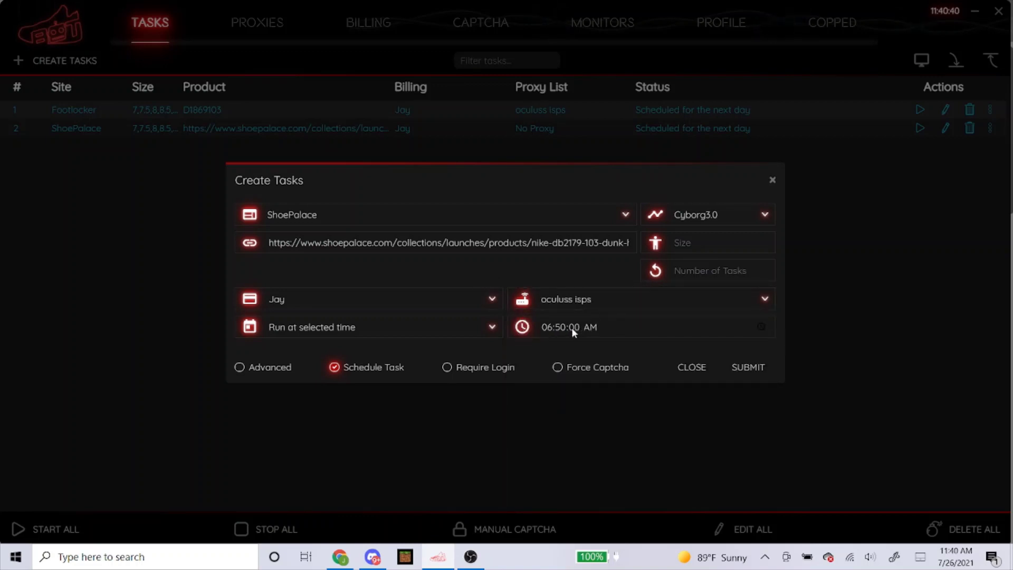
{"action": "left_click", "coordinate": [748, 367]}
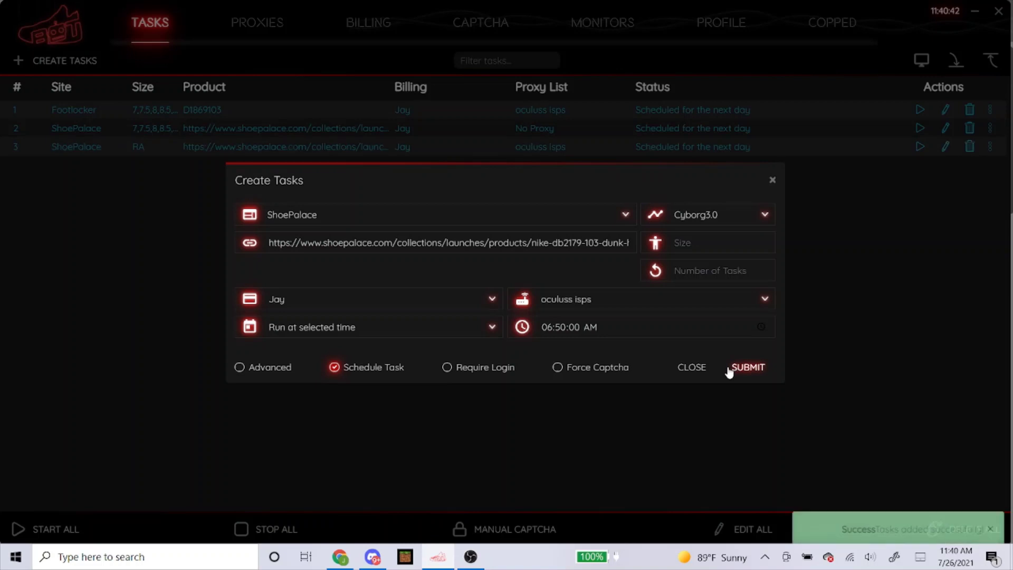
{"action": "left_click", "coordinate": [692, 367]}
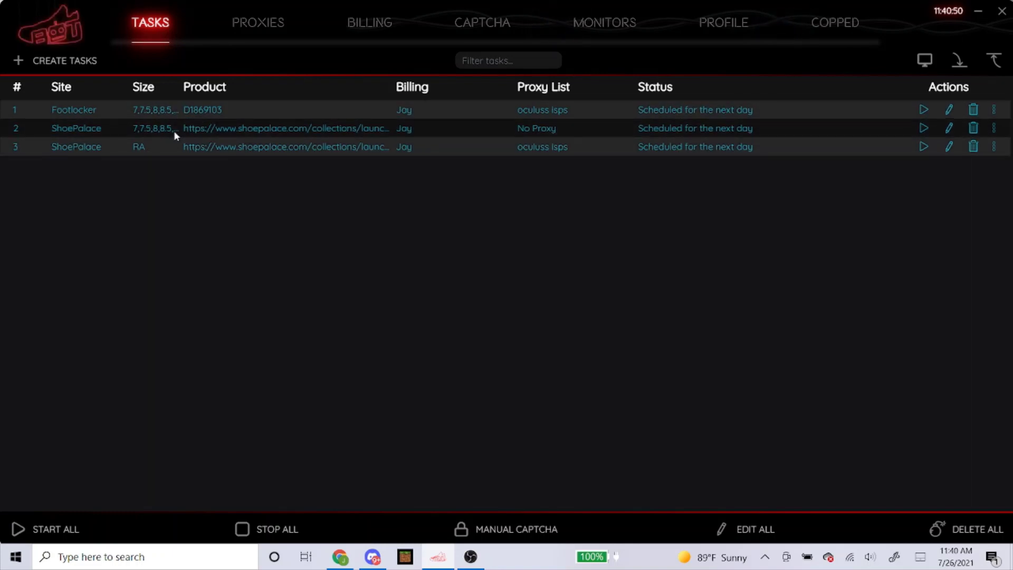
Close the ShoePalace product tab in Chrome.
{"action": "left_click", "coordinate": [340, 557]}
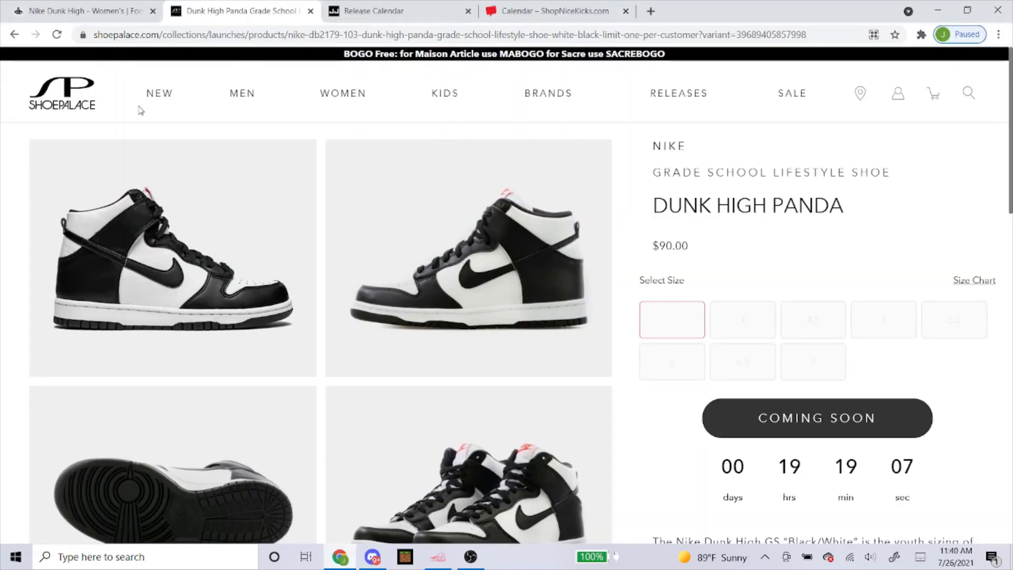
{"action": "left_click", "coordinate": [91, 10]}
{"action": "left_click", "coordinate": [159, 10]}
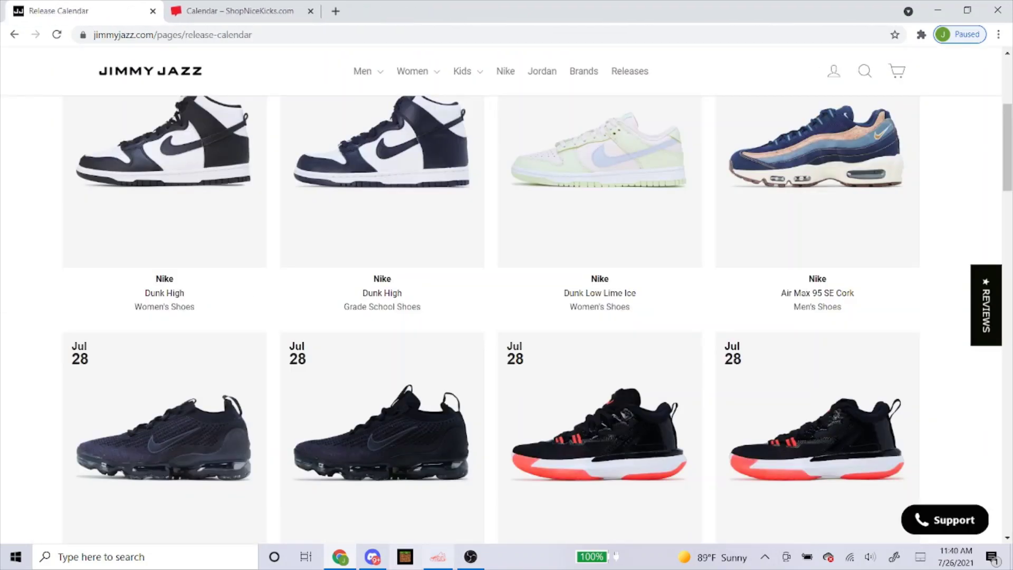
Create a new task with JimmyJazz as the site and Cyborg3.0 as the mode.
{"action": "left_click", "coordinate": [438, 557]}
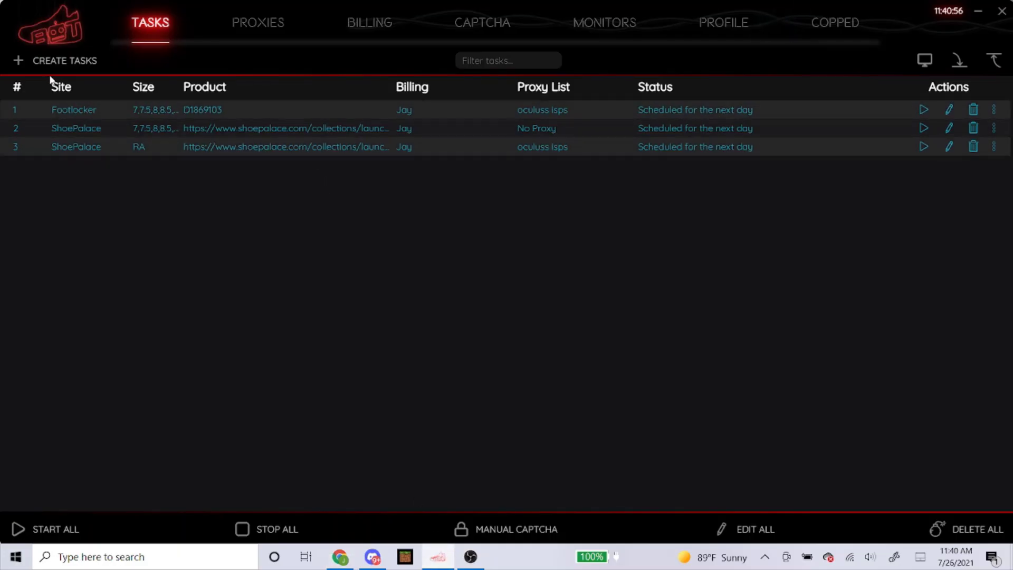
{"action": "left_click", "coordinate": [49, 60]}
{"action": "left_click", "coordinate": [330, 214]}
{"action": "type", "text": "jimmy"}
{"action": "key", "text": "Return"}
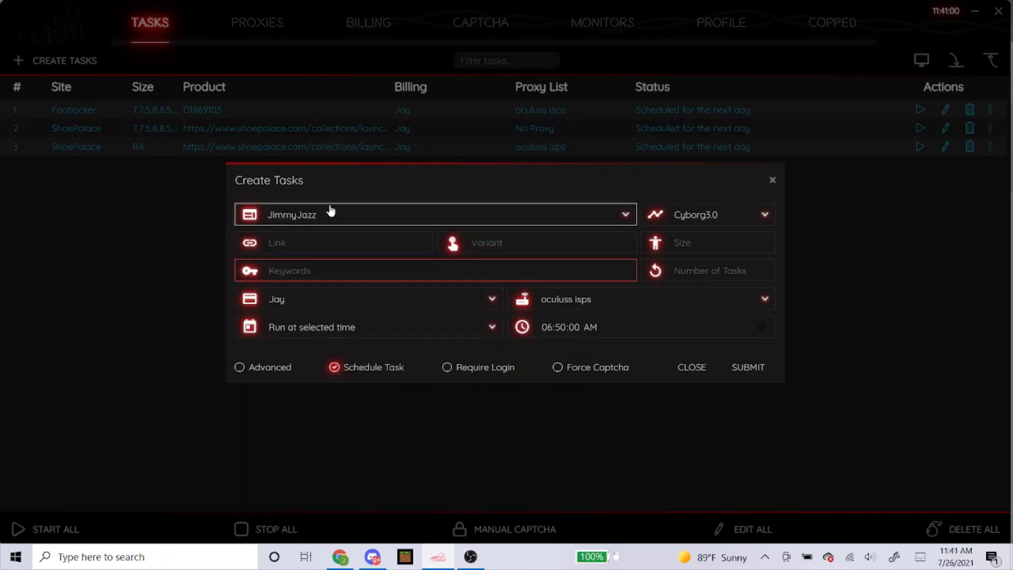
{"action": "left_click", "coordinate": [754, 216]}
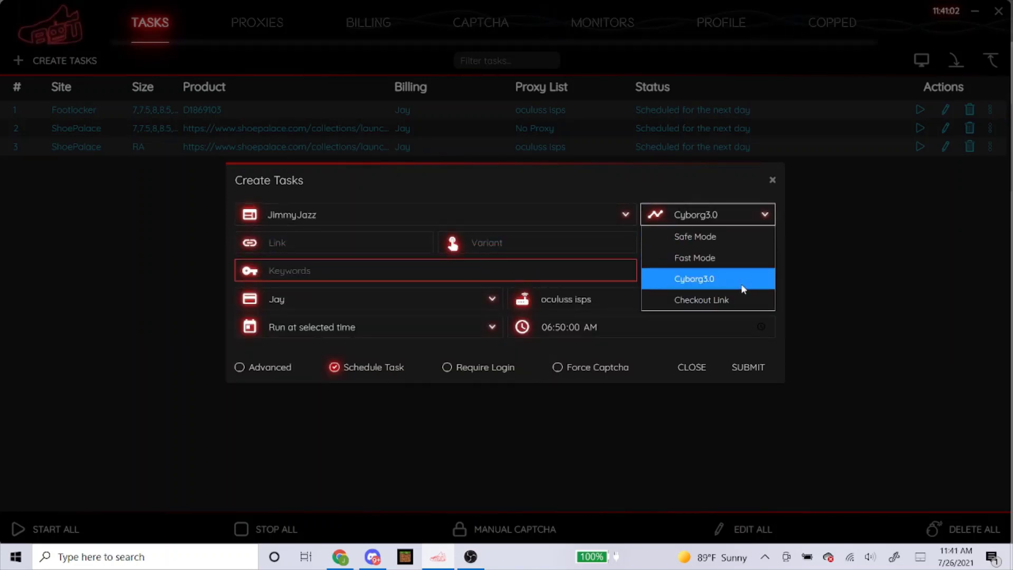
{"action": "left_click", "coordinate": [743, 284]}
{"action": "left_click", "coordinate": [356, 234]}
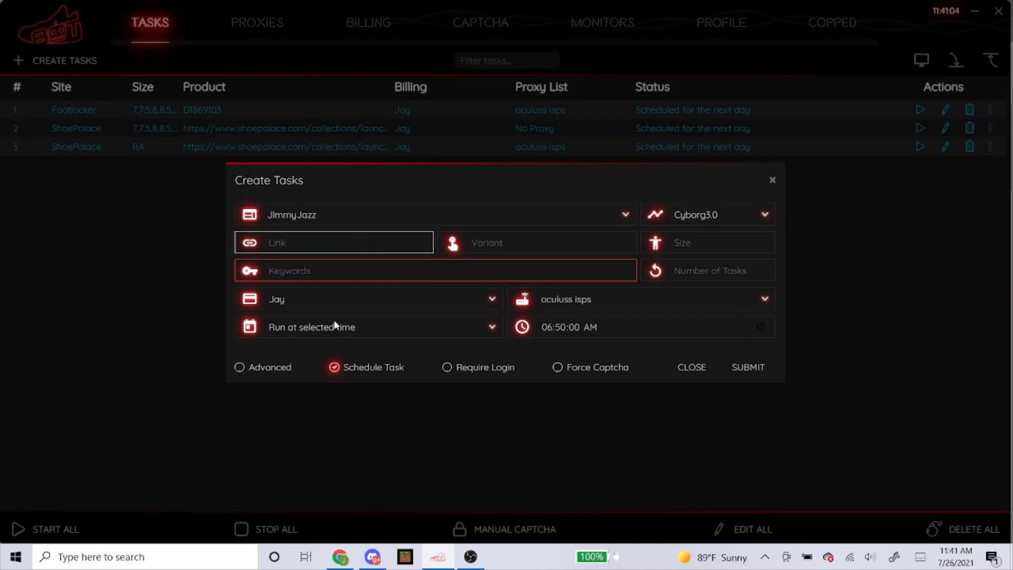
Open the women's Dunk High from Jimmy Jazz's release calendar and copy its URL.
{"action": "left_click", "coordinate": [340, 557]}
{"action": "scroll", "coordinate": [228, 346], "scroll_direction": "up", "scroll_amount": 5}
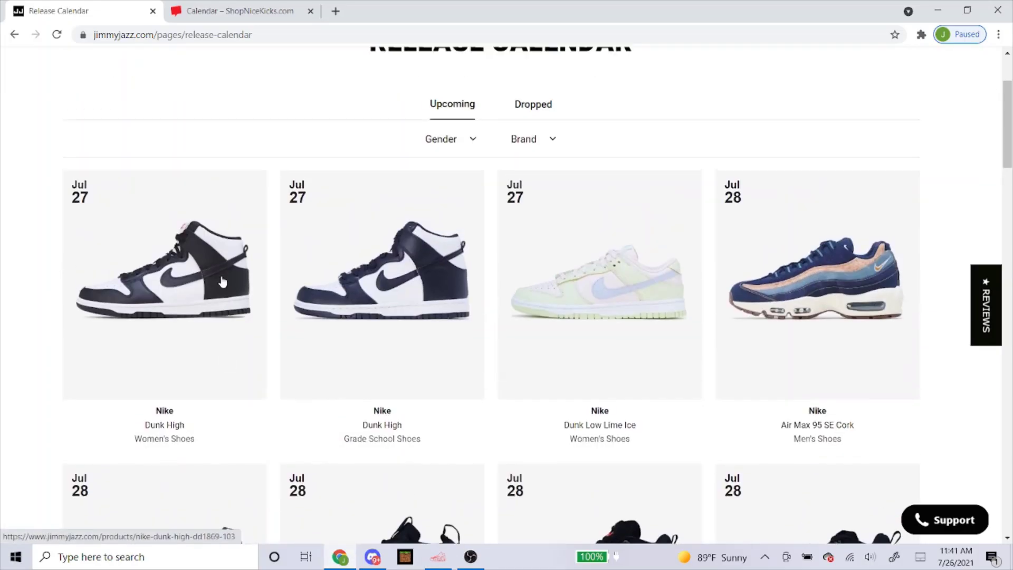
{"action": "scroll", "coordinate": [238, 59], "scroll_direction": "up", "scroll_amount": 2}
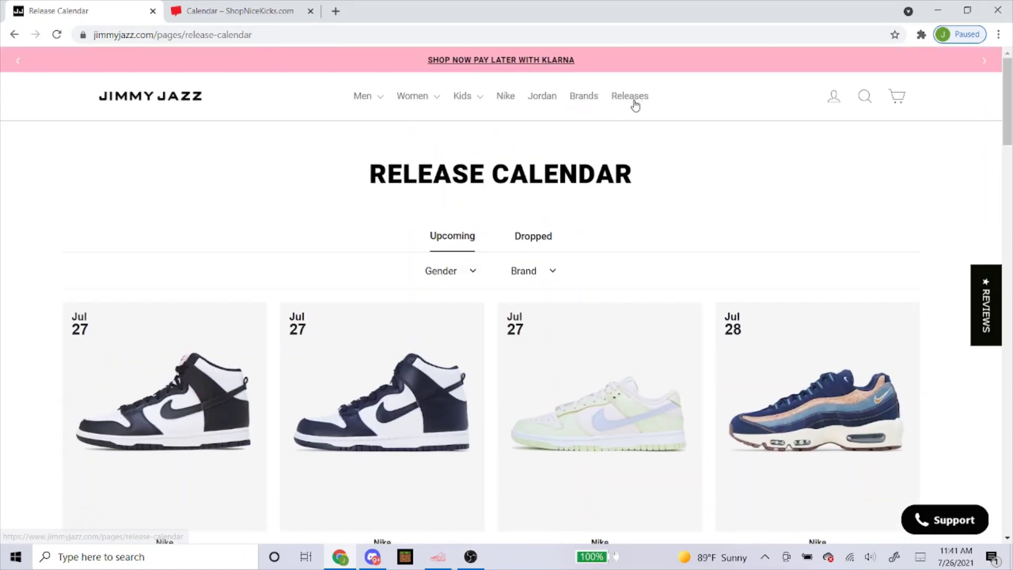
{"action": "scroll", "coordinate": [423, 158], "scroll_direction": "down", "scroll_amount": 2}
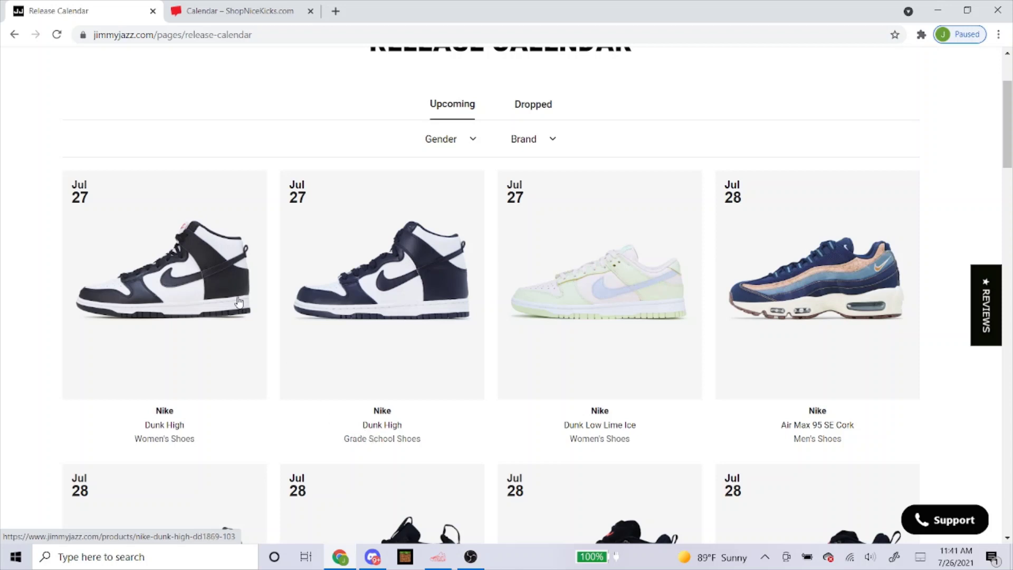
{"action": "left_click", "coordinate": [167, 274]}
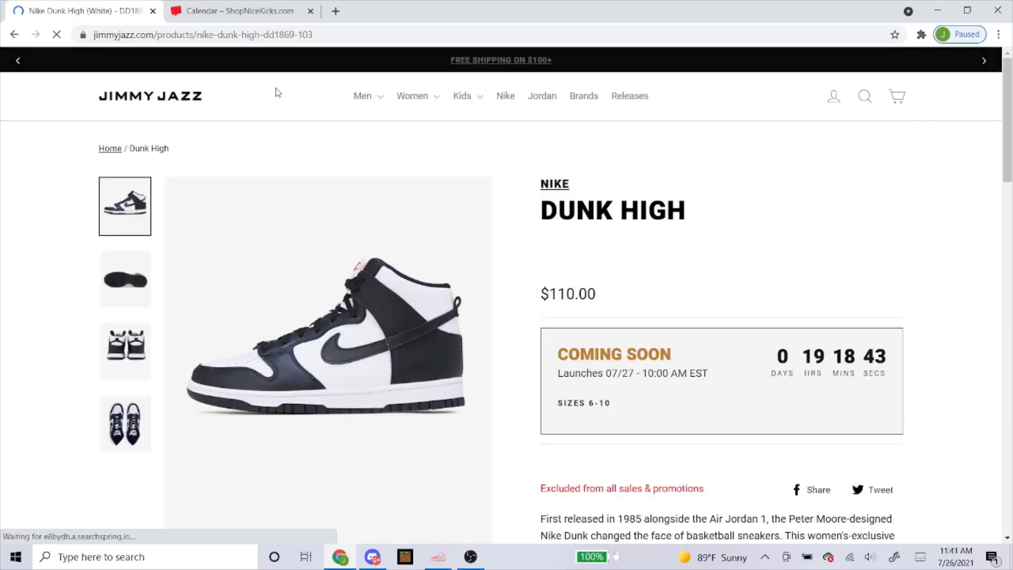
{"action": "left_click", "coordinate": [310, 35]}
{"action": "right_click", "coordinate": [311, 34]}
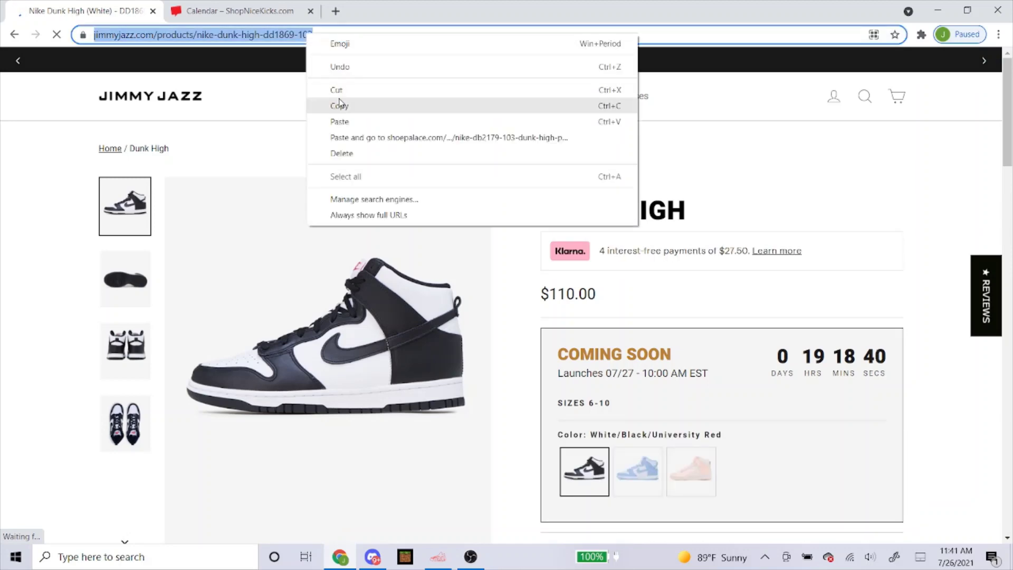
{"action": "left_click", "coordinate": [339, 104]}
Paste the Jimmy Jazz Dunk High link into the task's Link field.
{"action": "left_click", "coordinate": [438, 557]}
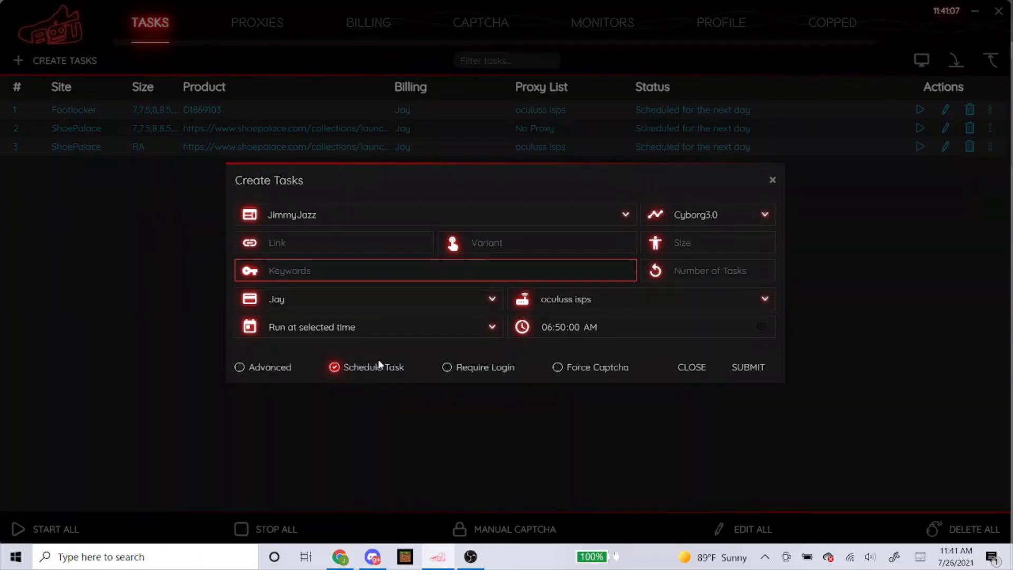
{"action": "left_click", "coordinate": [360, 242]}
{"action": "right_click", "coordinate": [363, 242]}
{"action": "left_click", "coordinate": [393, 273]}
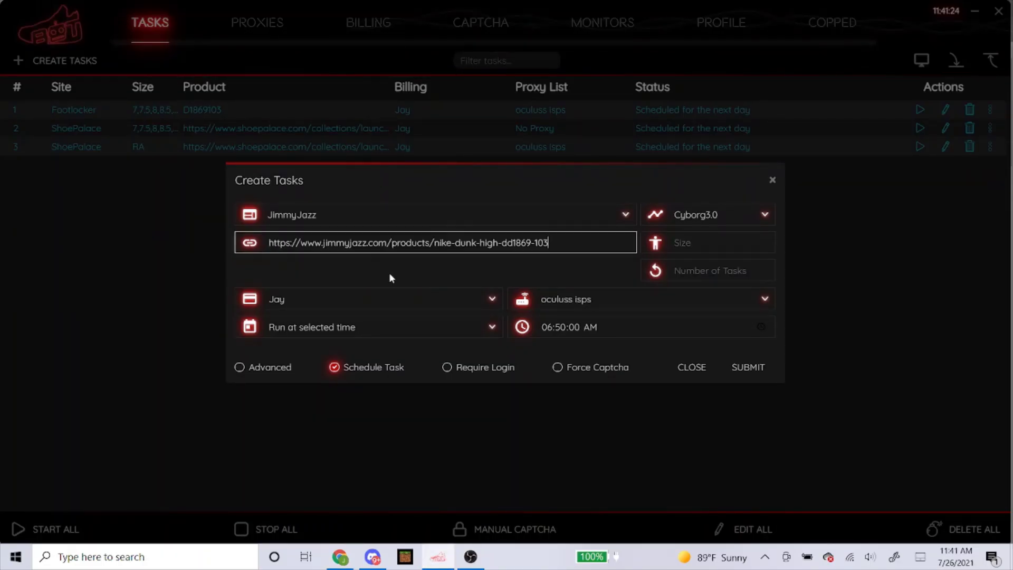
{"action": "left_click", "coordinate": [339, 556]}
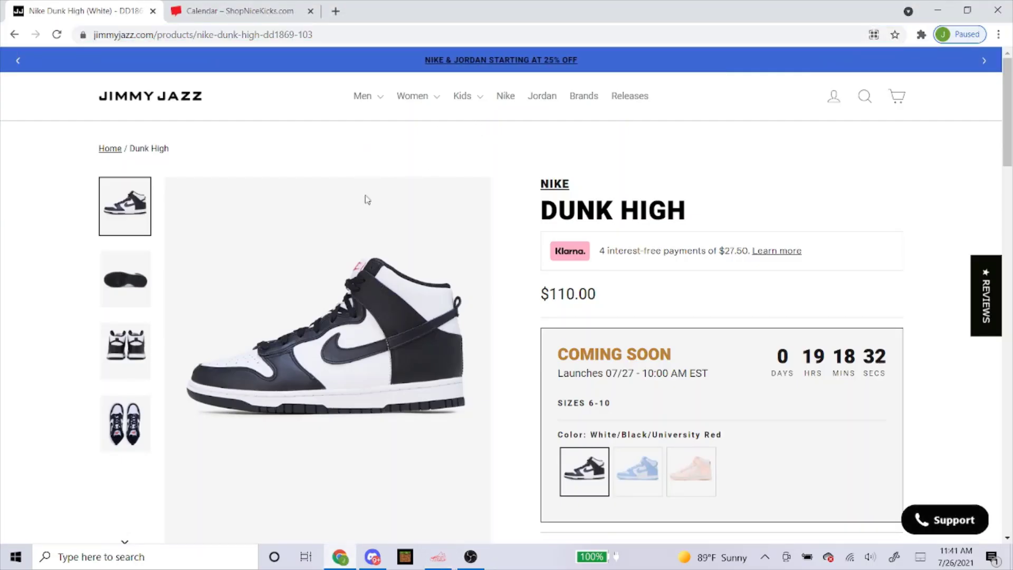
Leave Size empty, set the start time to 06:52:00 AM, and submit the task.
{"action": "left_click", "coordinate": [438, 556]}
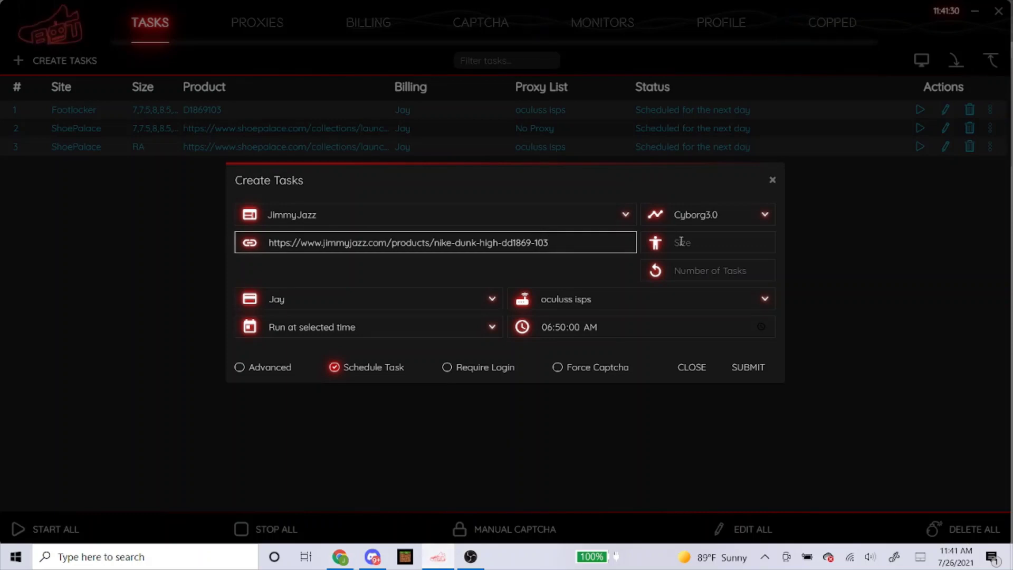
{"action": "left_click", "coordinate": [681, 242]}
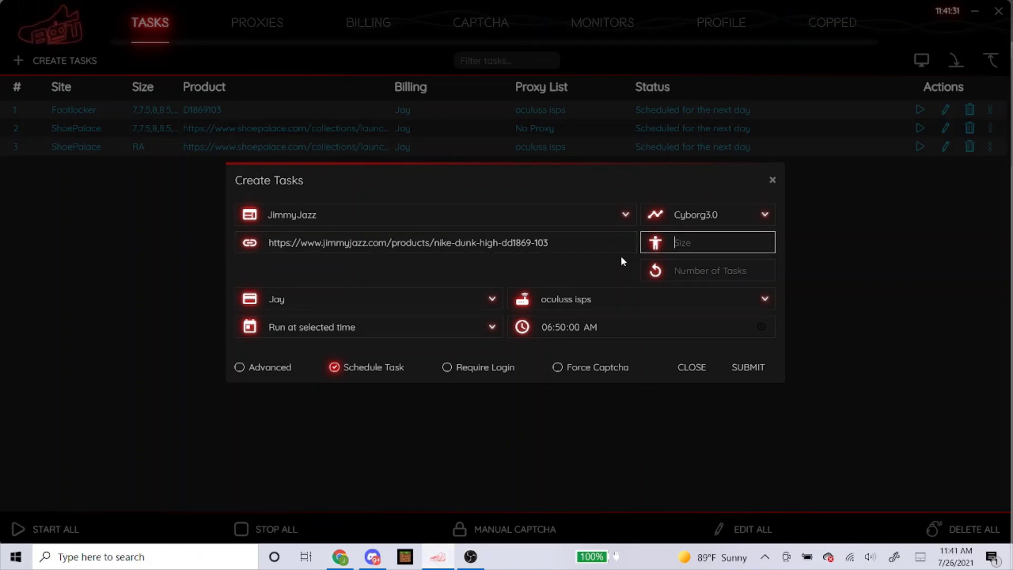
{"action": "left_click", "coordinate": [529, 175]}
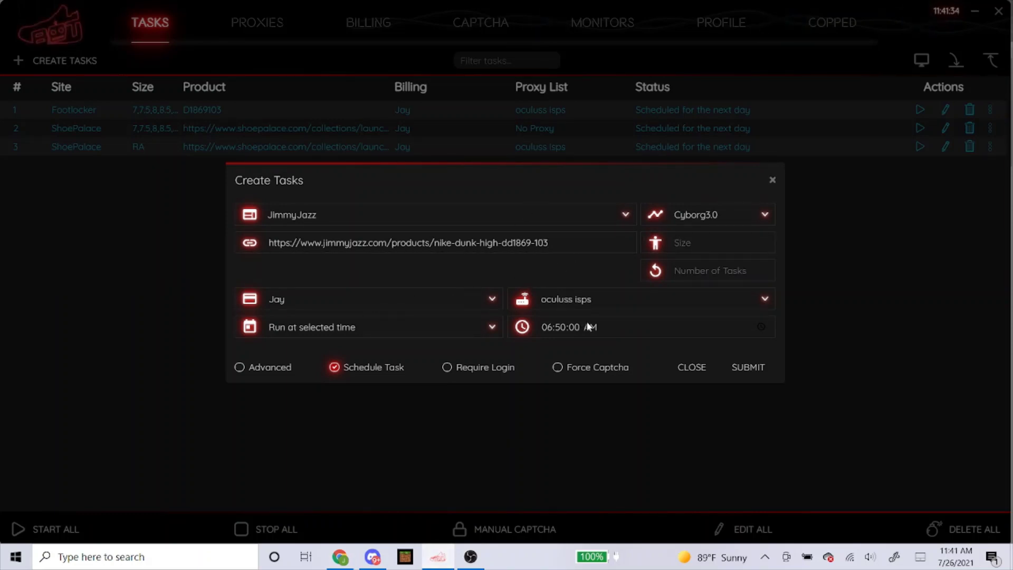
{"action": "left_click", "coordinate": [565, 327]}
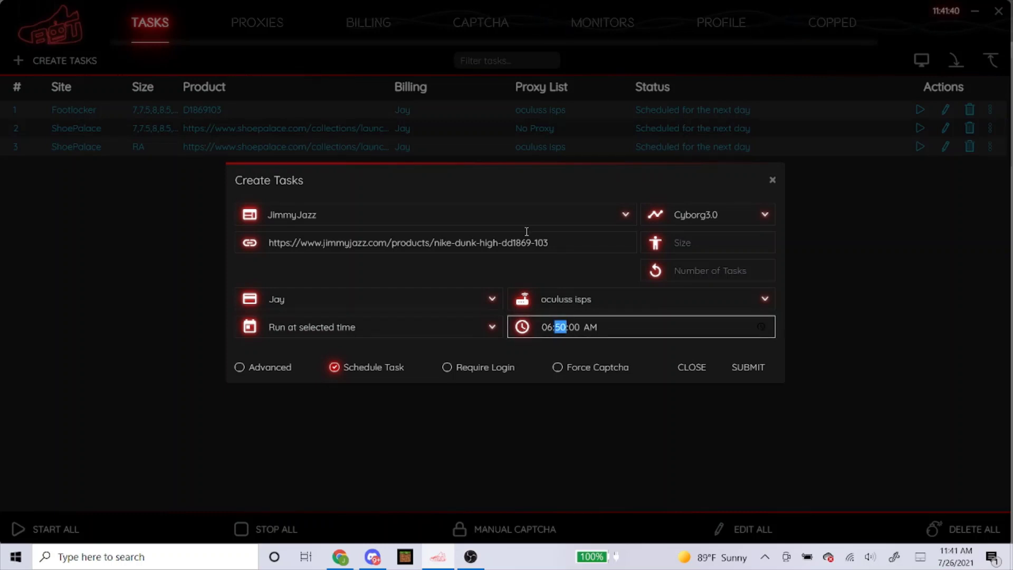
{"action": "type", "text": "02"}
{"action": "left_click", "coordinate": [441, 245]}
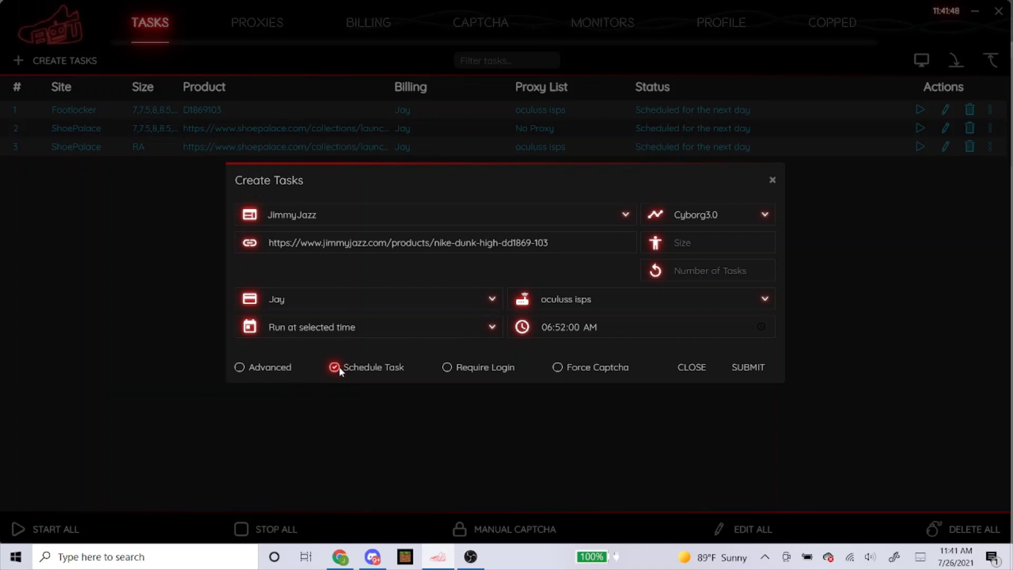
{"action": "left_click", "coordinate": [756, 368]}
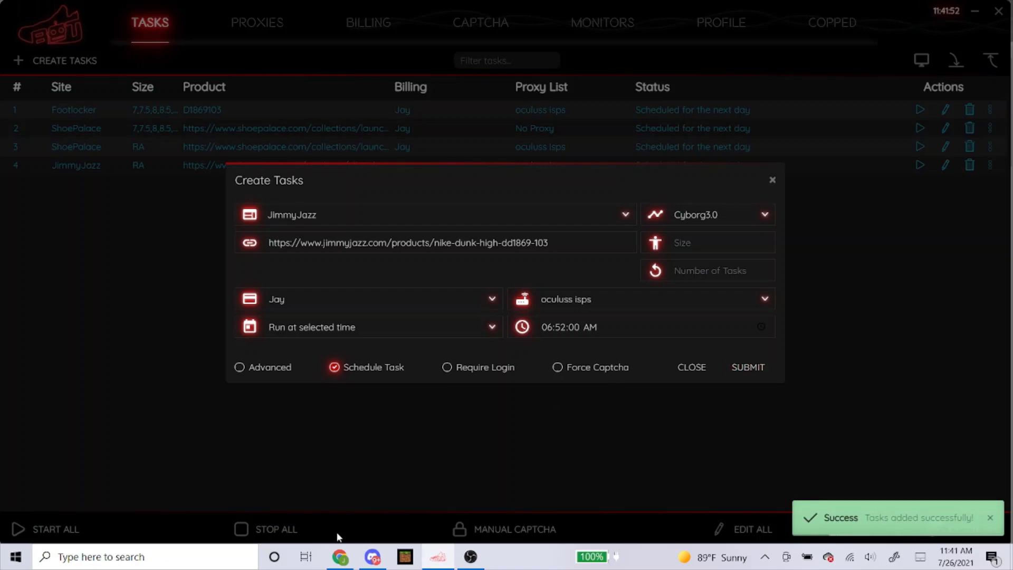
{"action": "left_click", "coordinate": [341, 556]}
Open the Jimmy Jazz grade-school Dunk High (DB2179-103) page and copy its address.
{"action": "left_click", "coordinate": [13, 34]}
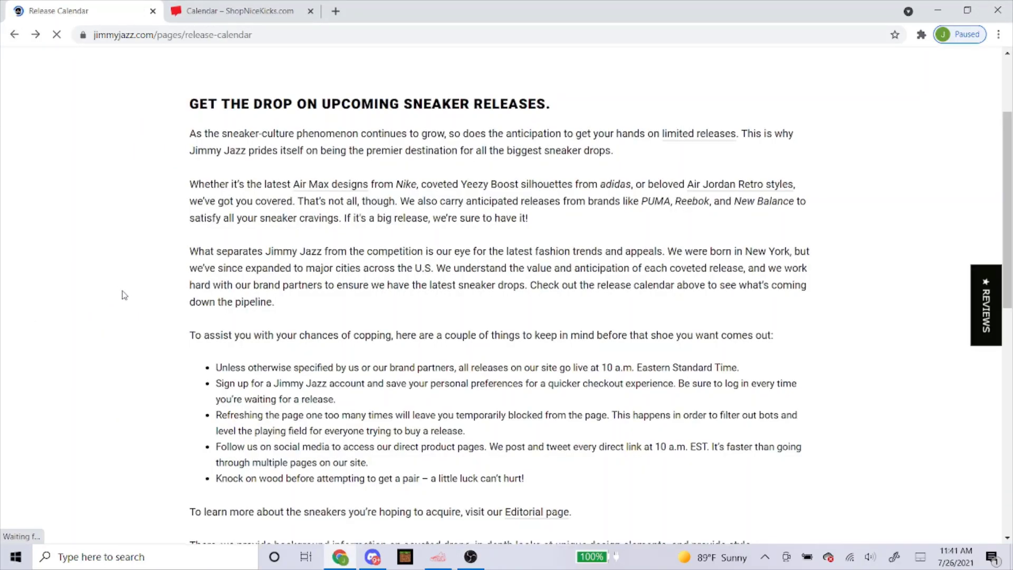
{"action": "scroll", "coordinate": [123, 294], "scroll_direction": "down", "scroll_amount": 5}
{"action": "scroll", "coordinate": [123, 294], "scroll_direction": "down", "scroll_amount": 5}
{"action": "scroll", "coordinate": [130, 287], "scroll_direction": "up", "scroll_amount": 5}
{"action": "scroll", "coordinate": [131, 287], "scroll_direction": "up", "scroll_amount": 5}
{"action": "scroll", "coordinate": [131, 286], "scroll_direction": "up", "scroll_amount": 5}
{"action": "scroll", "coordinate": [131, 286], "scroll_direction": "down", "scroll_amount": 2}
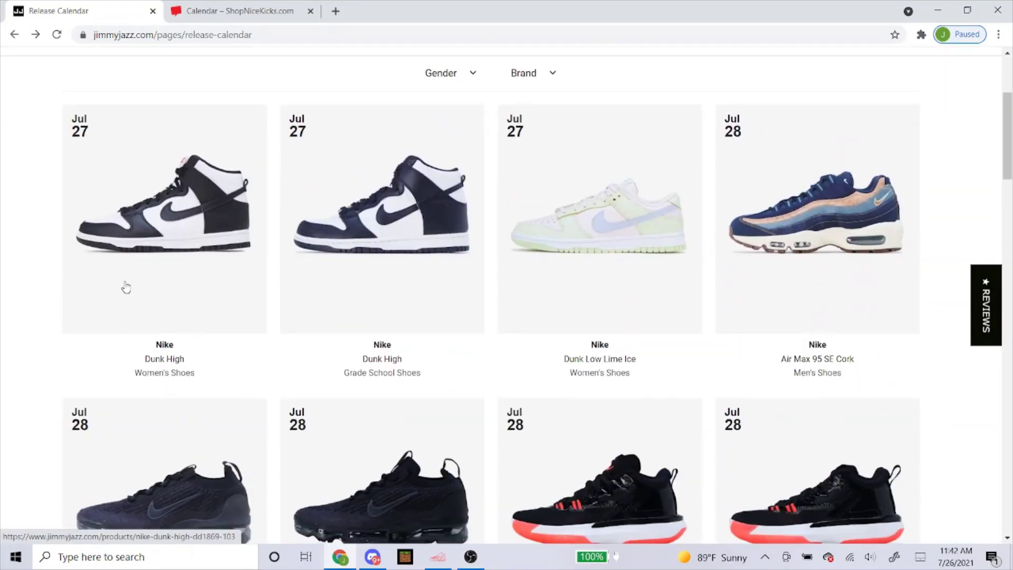
{"action": "left_click", "coordinate": [126, 287]}
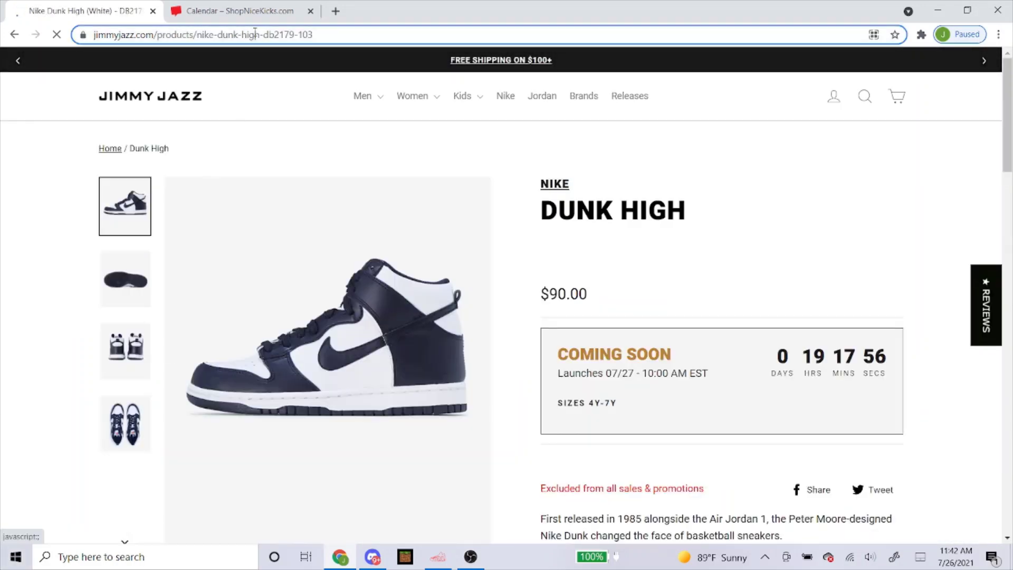
{"action": "right_click", "coordinate": [255, 34]}
{"action": "left_click", "coordinate": [292, 103]}
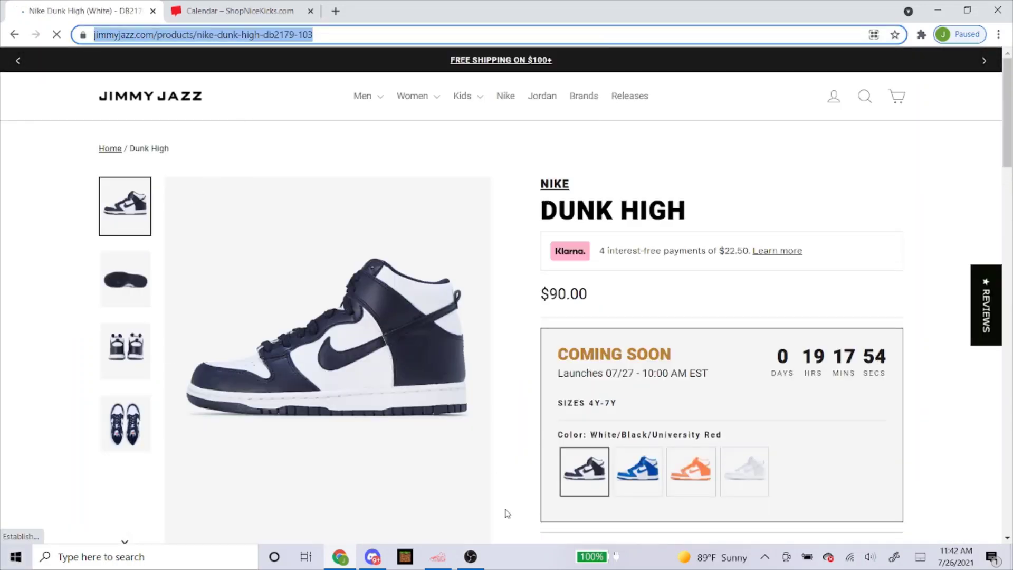
Replace the Link with the db2179-103 URL, submit the JimmyJazz task, and close the form.
{"action": "left_click", "coordinate": [437, 556]}
{"action": "double_click", "coordinate": [473, 242]}
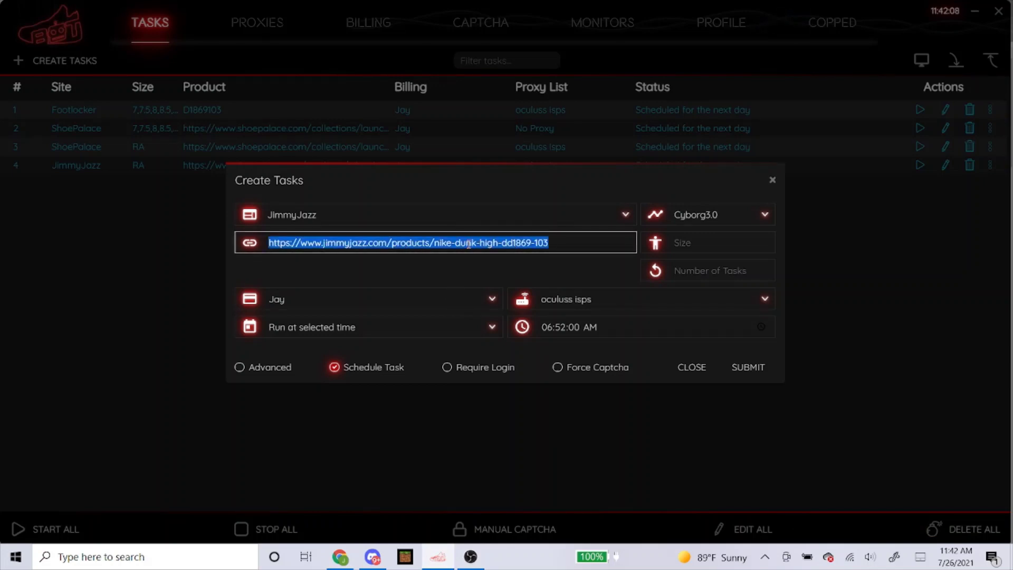
{"action": "key", "text": "BackSpace"}
{"action": "right_click", "coordinate": [473, 242]}
{"action": "left_click", "coordinate": [386, 238]}
{"action": "right_click", "coordinate": [385, 242]}
{"action": "left_click", "coordinate": [407, 267]}
{"action": "left_click", "coordinate": [588, 411]}
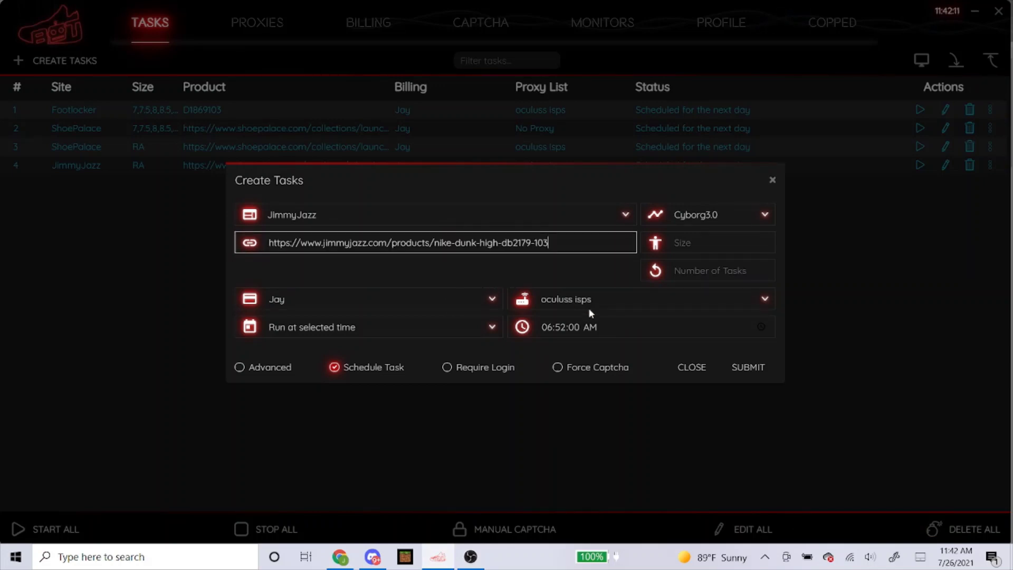
{"action": "left_click", "coordinate": [758, 371]}
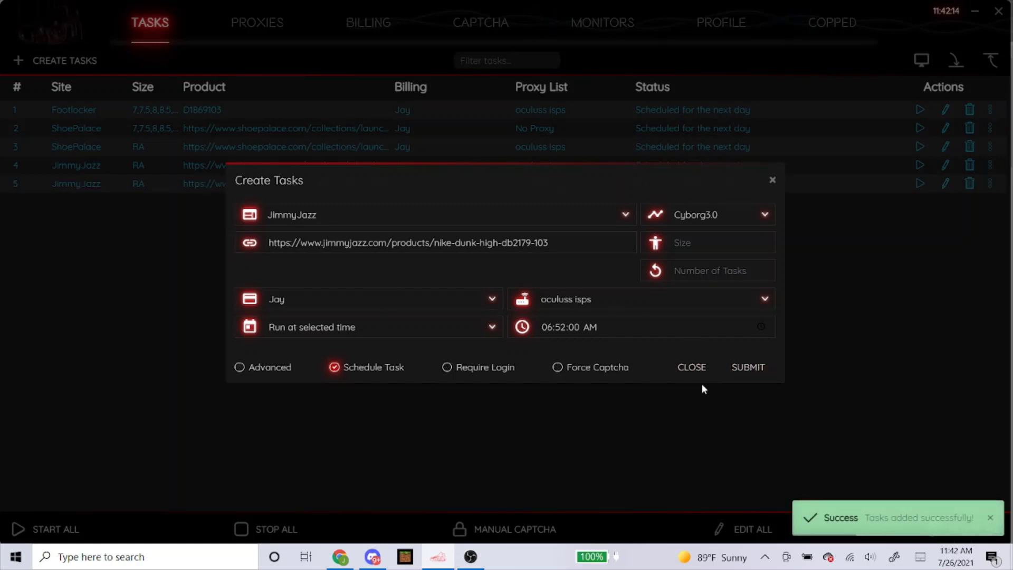
{"action": "left_click", "coordinate": [692, 367]}
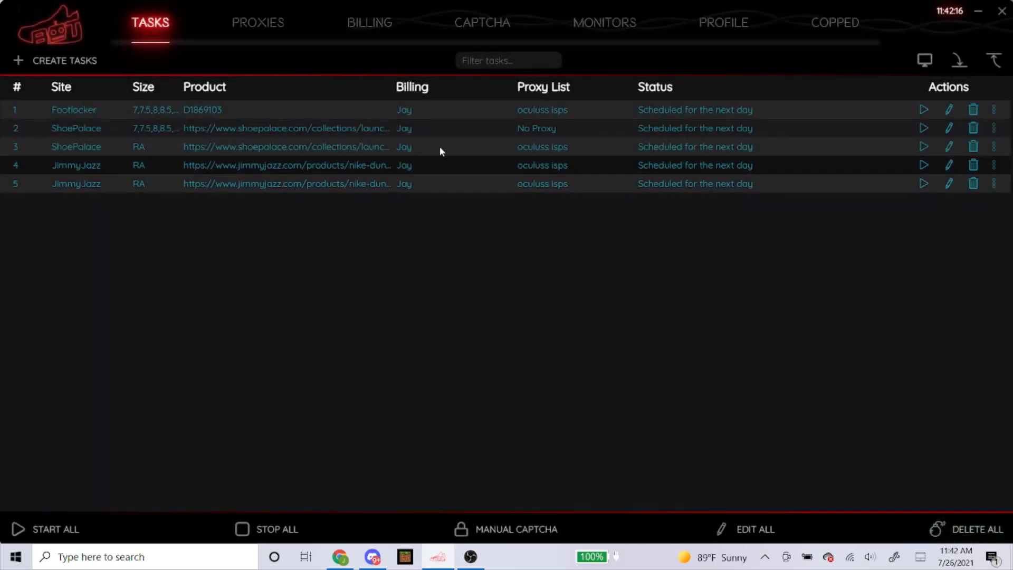
Open task 4 for editing, clear its product link, and close without saving.
{"action": "left_click", "coordinate": [948, 165]}
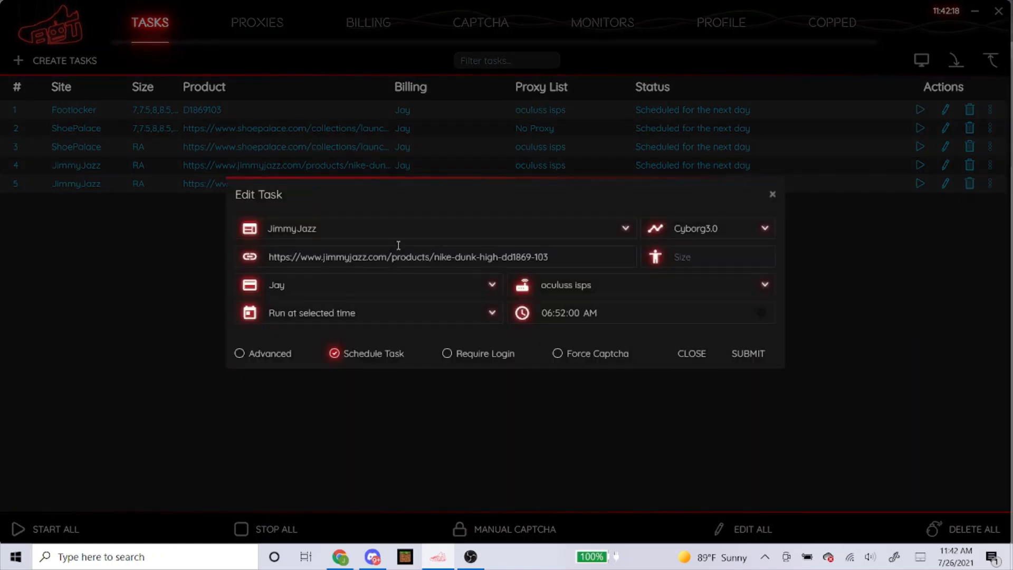
{"action": "double_click", "coordinate": [408, 256]}
{"action": "left_click", "coordinate": [409, 257]}
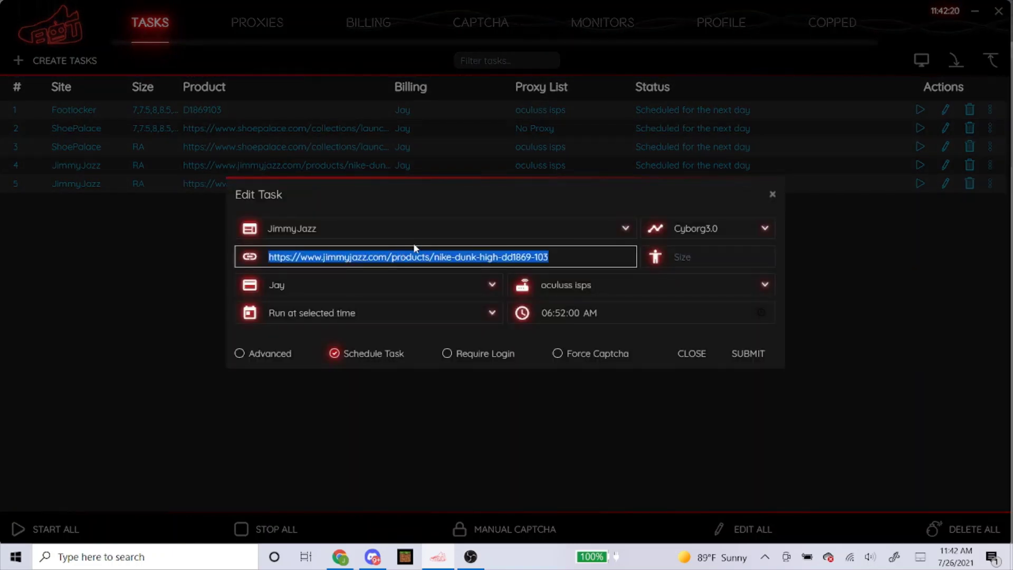
{"action": "key", "text": "BackSpace"}
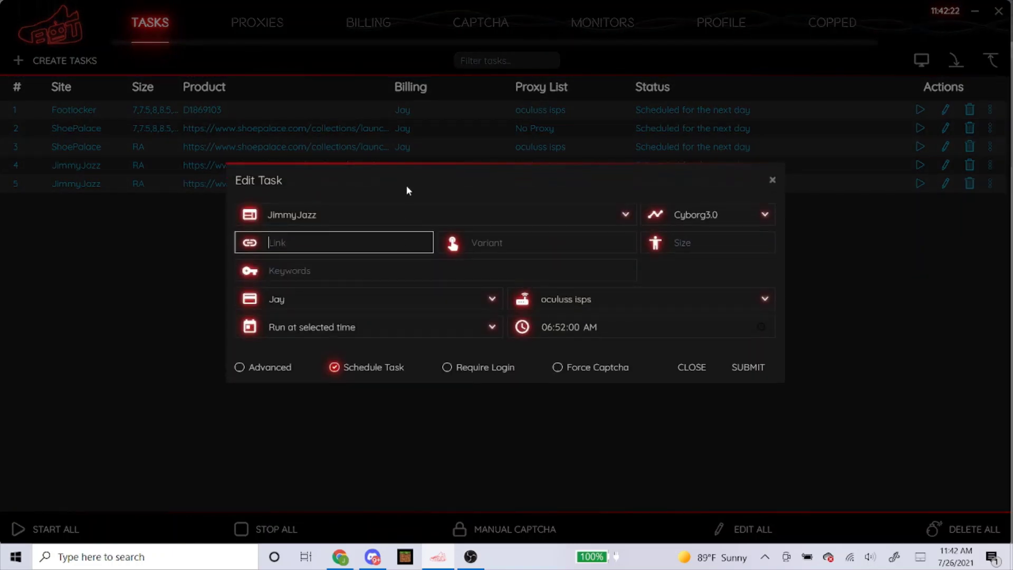
{"action": "left_click", "coordinate": [406, 186]}
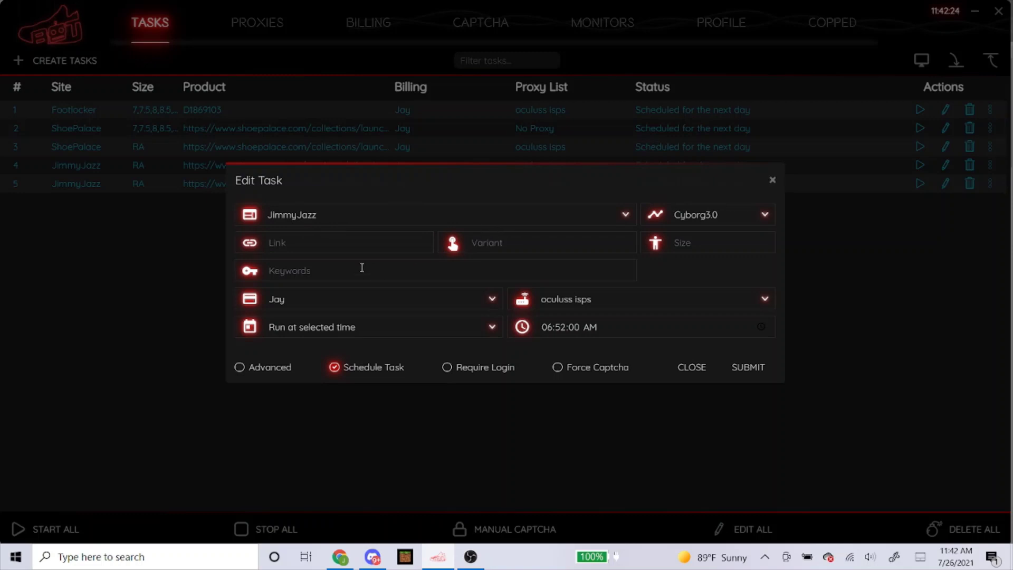
{"action": "left_click", "coordinate": [360, 242]}
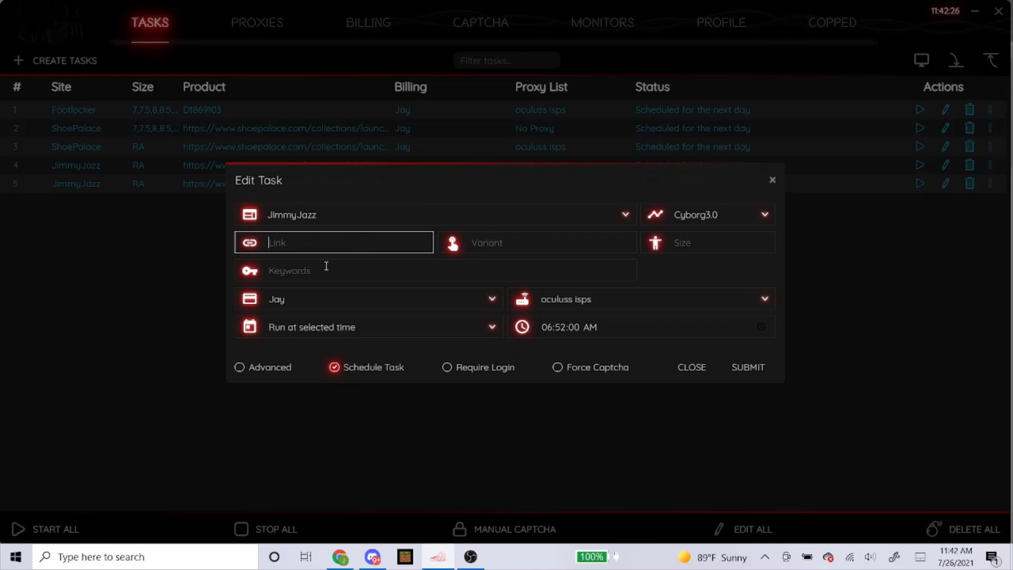
{"action": "left_click", "coordinate": [772, 180]}
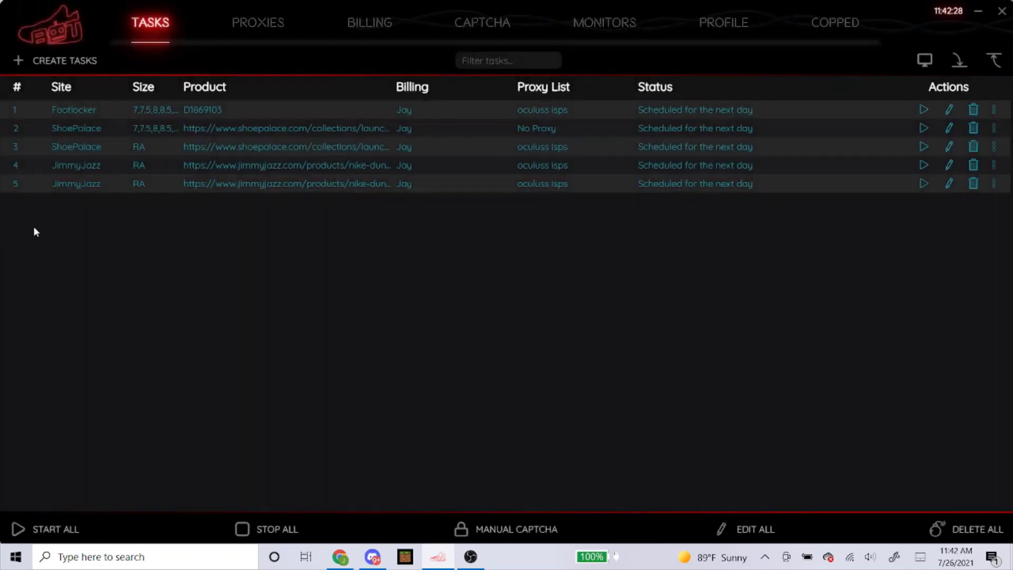
Create a new task with ShopNiceKicks as the site and Cyborg3.0 as the mode.
{"action": "left_click", "coordinate": [65, 61]}
{"action": "left_click", "coordinate": [445, 228]}
{"action": "type", "text": "shopni"}
{"action": "key", "text": "Return"}
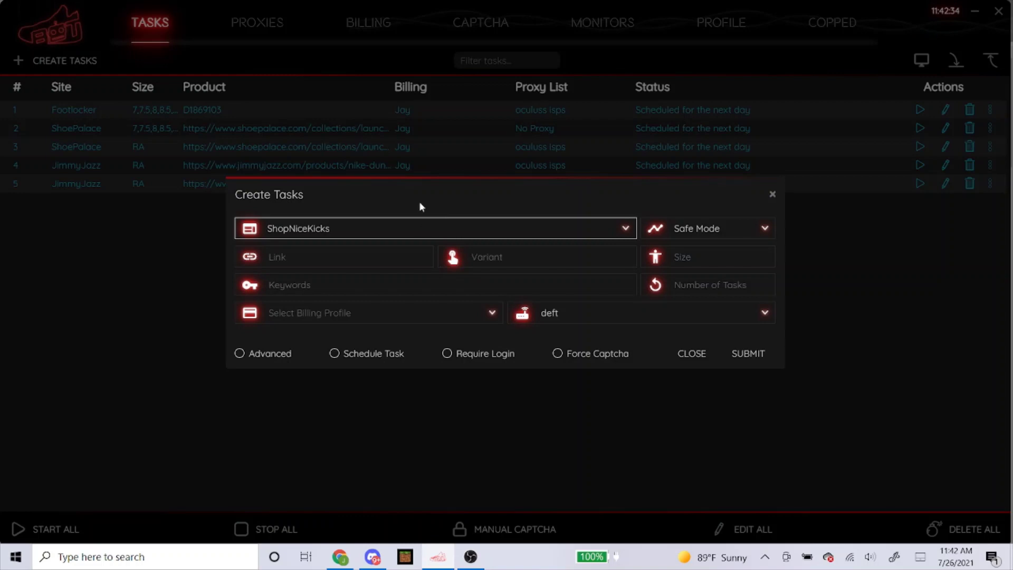
{"action": "left_click", "coordinate": [707, 229]}
{"action": "left_click", "coordinate": [697, 291]}
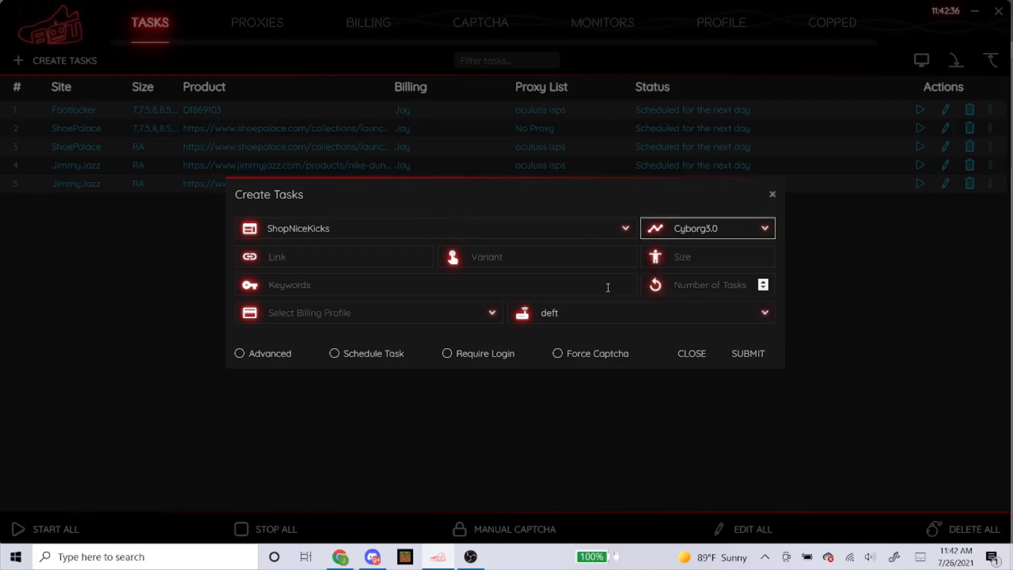
{"action": "left_click", "coordinate": [366, 261]}
Open the DD1869-103 Dunk High from the ShopNiceKicks launch calendar and copy its URL.
{"action": "left_click", "coordinate": [340, 556]}
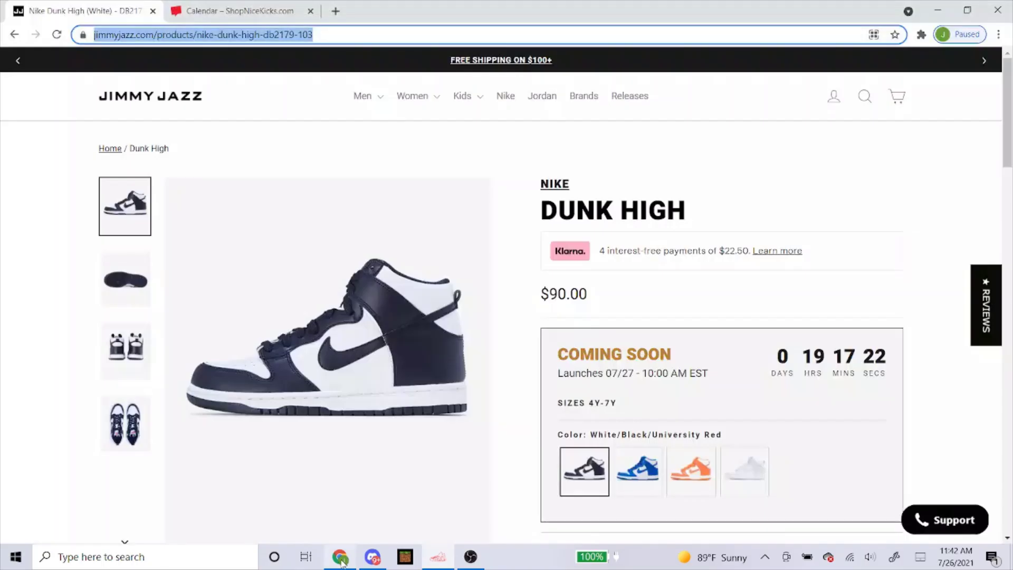
{"action": "left_click", "coordinate": [240, 10]}
{"action": "scroll", "coordinate": [348, 182], "scroll_direction": "up", "scroll_amount": 3}
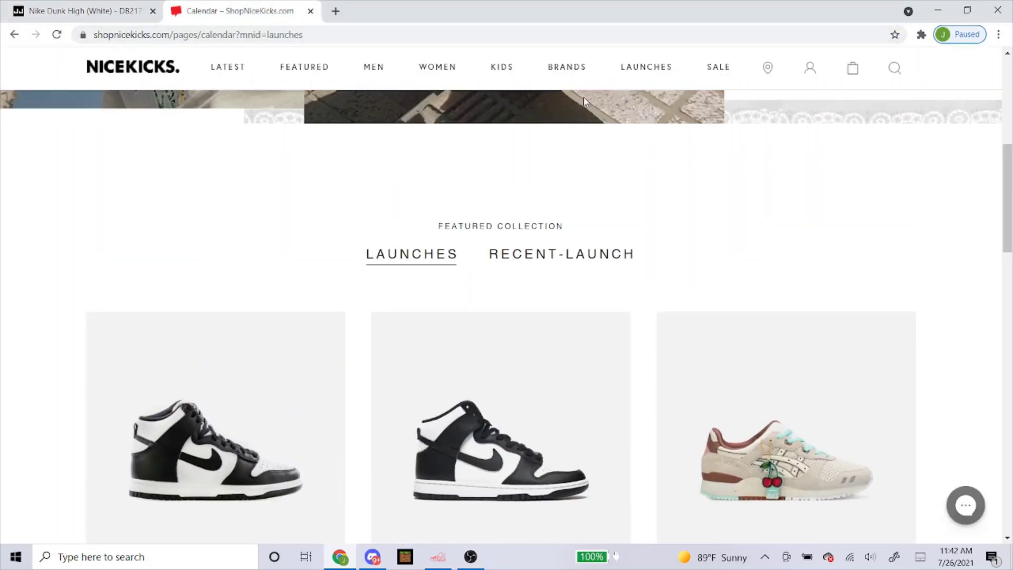
{"action": "scroll", "coordinate": [486, 170], "scroll_direction": "down", "scroll_amount": 3}
{"action": "scroll", "coordinate": [372, 182], "scroll_direction": "down", "scroll_amount": 2}
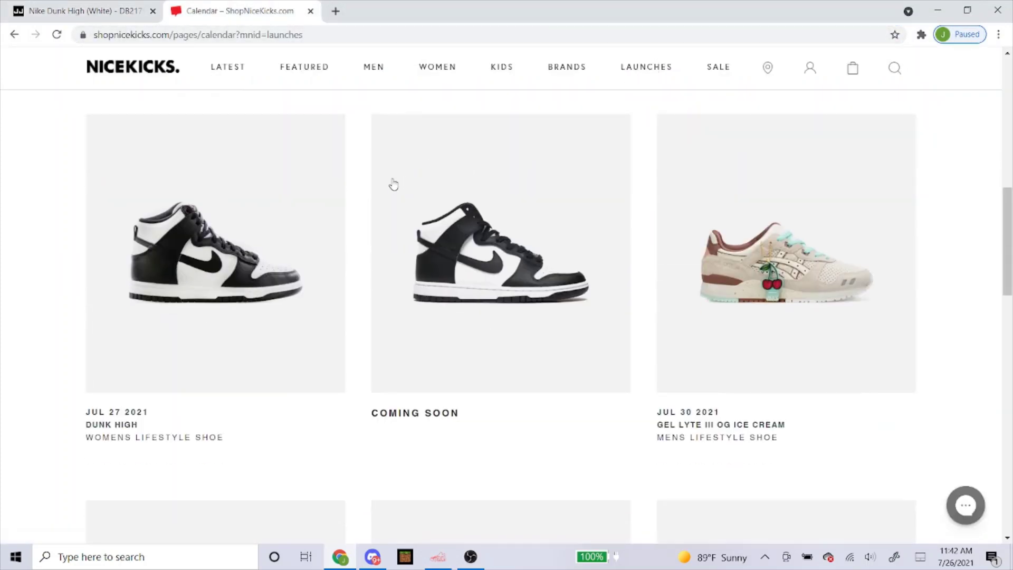
{"action": "left_click", "coordinate": [216, 253]}
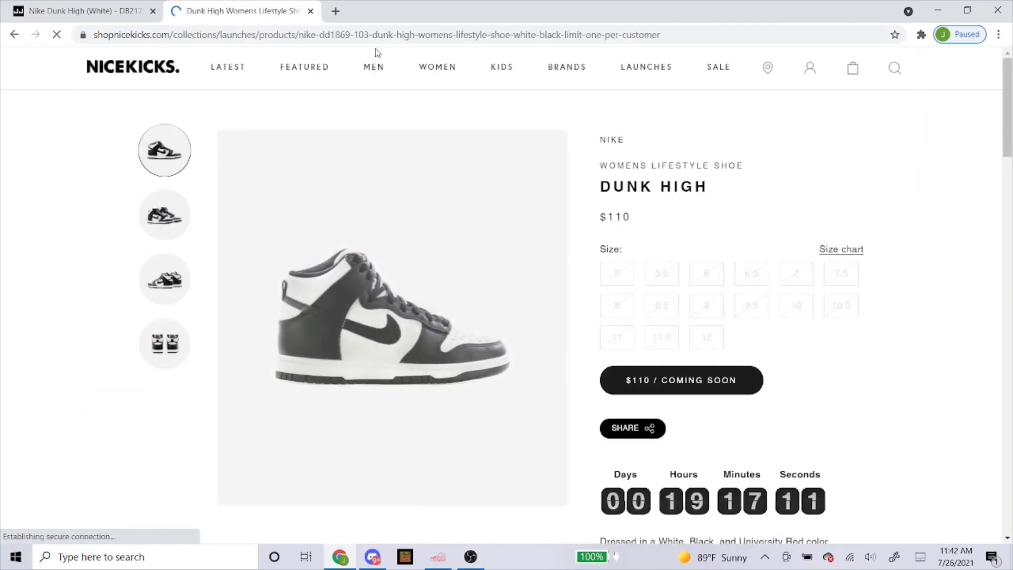
{"action": "left_click", "coordinate": [378, 35]}
{"action": "right_click", "coordinate": [378, 35]}
{"action": "left_click", "coordinate": [412, 103]}
Paste the ShopNiceKicks Dunk High link into the task's Link field.
{"action": "left_click", "coordinate": [436, 557]}
{"action": "left_click", "coordinate": [367, 257]}
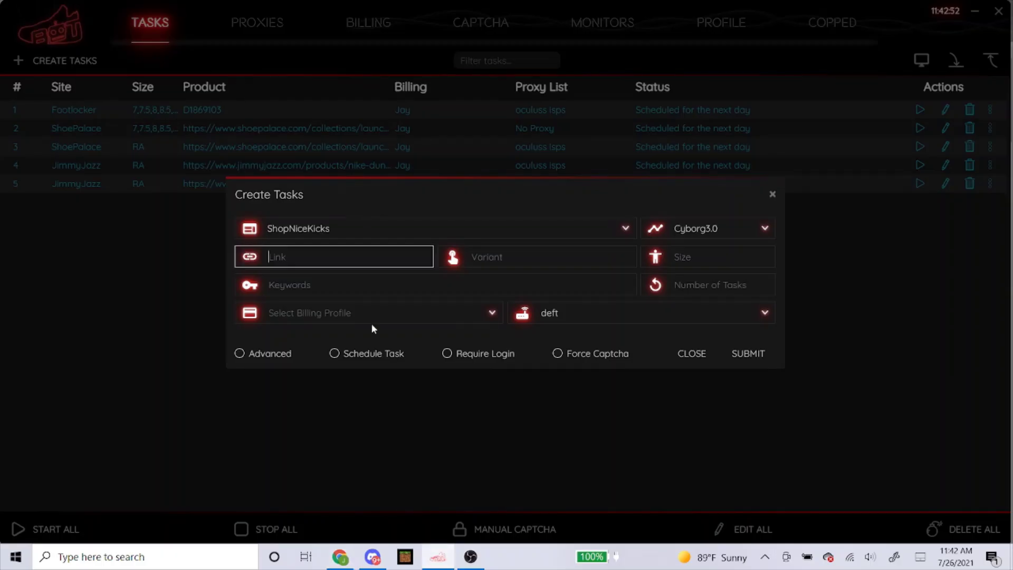
{"action": "right_click", "coordinate": [367, 254]}
{"action": "left_click", "coordinate": [381, 278]}
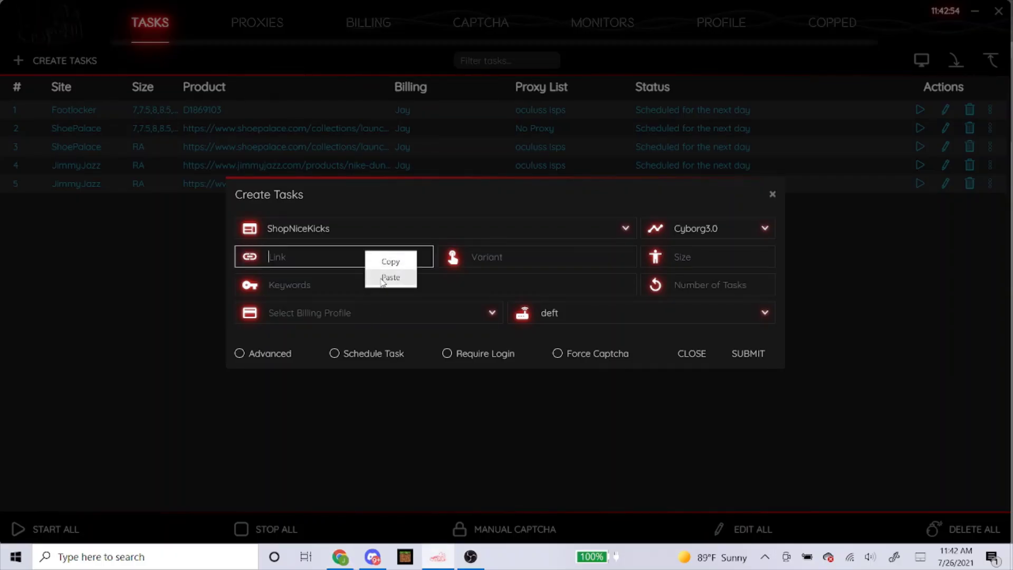
{"action": "left_click", "coordinate": [418, 206]}
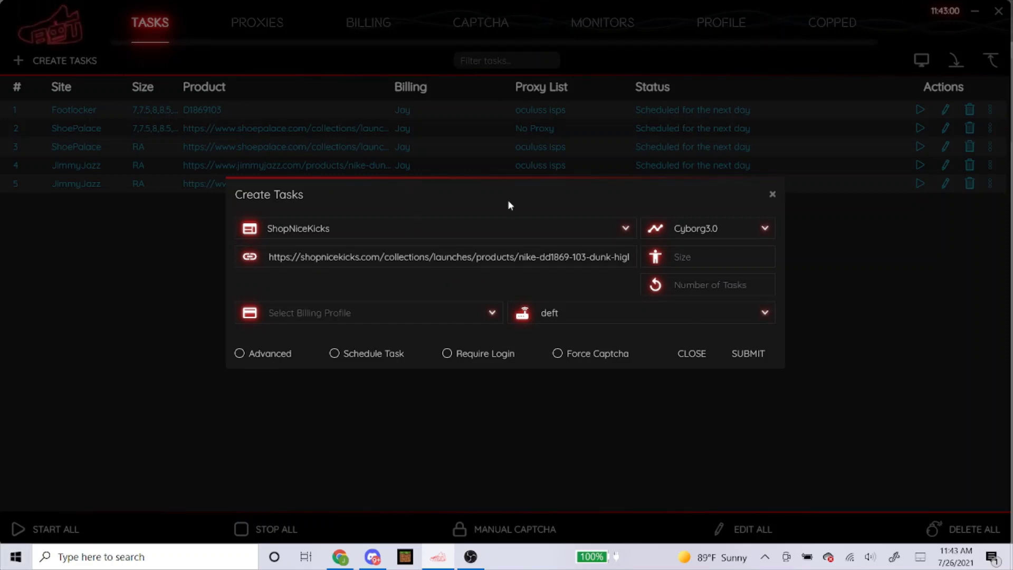
{"action": "left_click", "coordinate": [711, 256]}
Choose the shared billing profile and oculuss isps proxies, schedule 06:52:00 AM, and submit.
{"action": "left_click", "coordinate": [450, 314]}
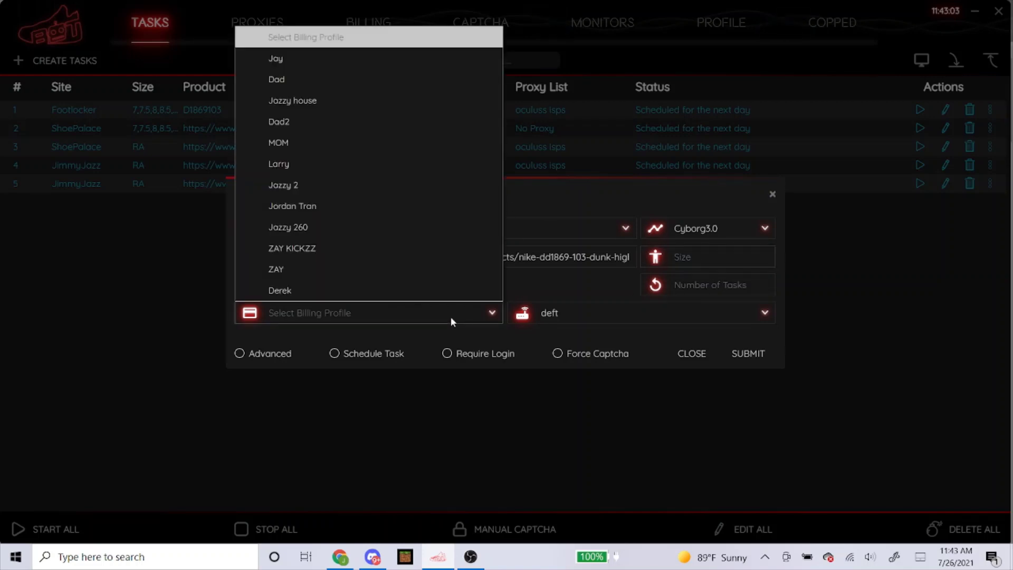
{"action": "left_click", "coordinate": [410, 61]}
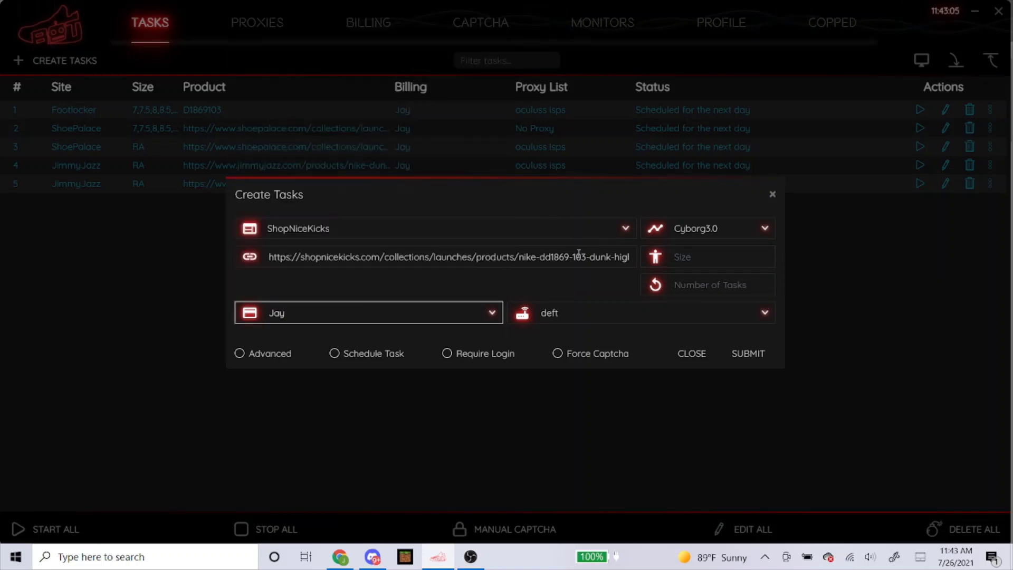
{"action": "left_click", "coordinate": [570, 313]}
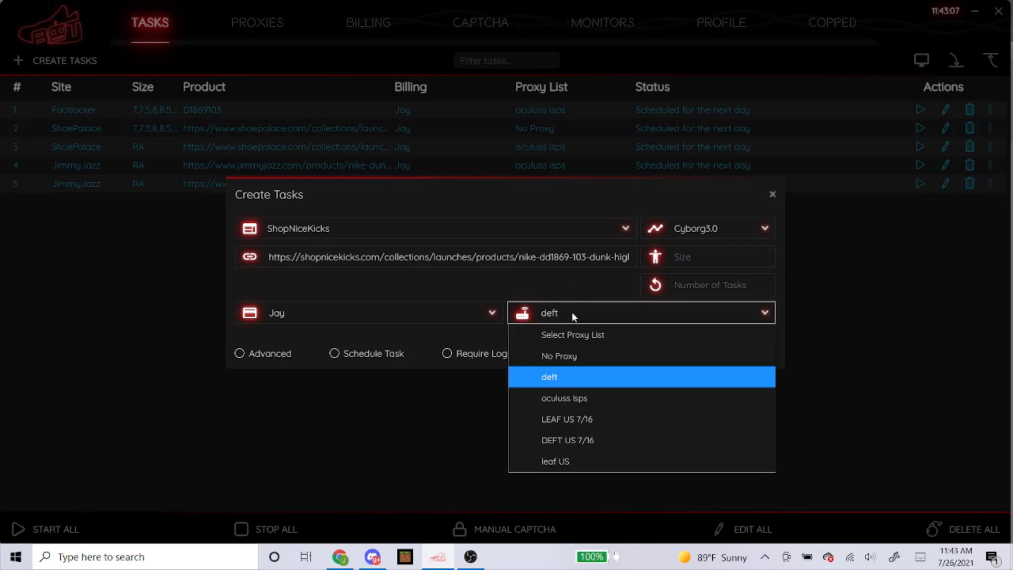
{"action": "left_click", "coordinate": [535, 405]}
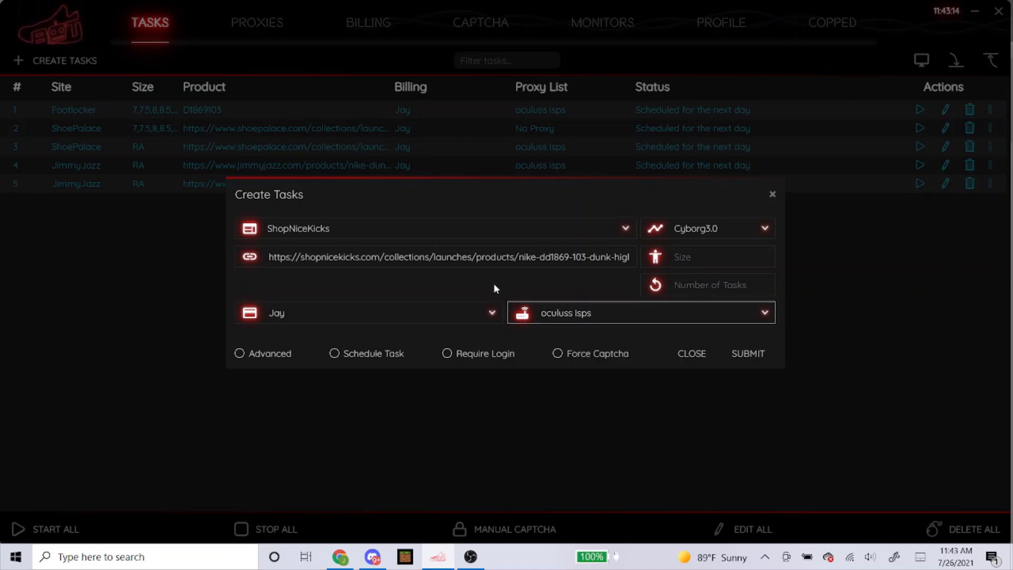
{"action": "left_click", "coordinate": [342, 356]}
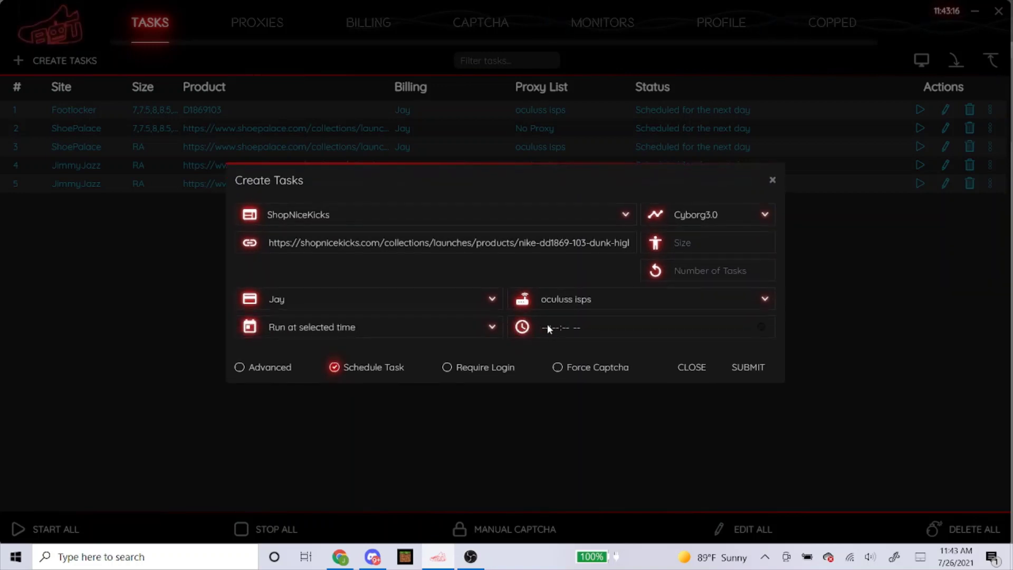
{"action": "left_click", "coordinate": [548, 328]}
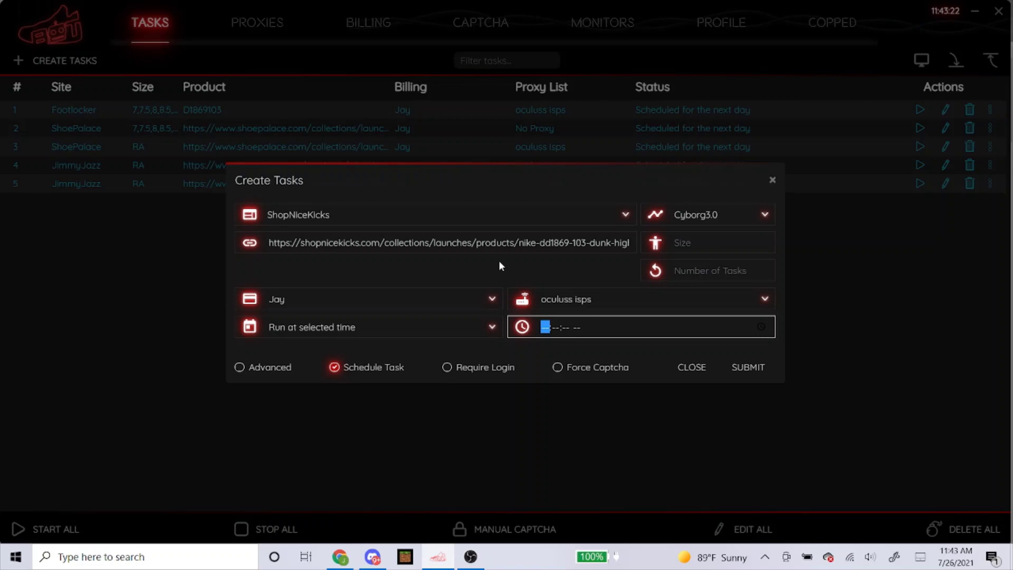
{"action": "type", "text": "065"}
{"action": "type", "text": "200a"}
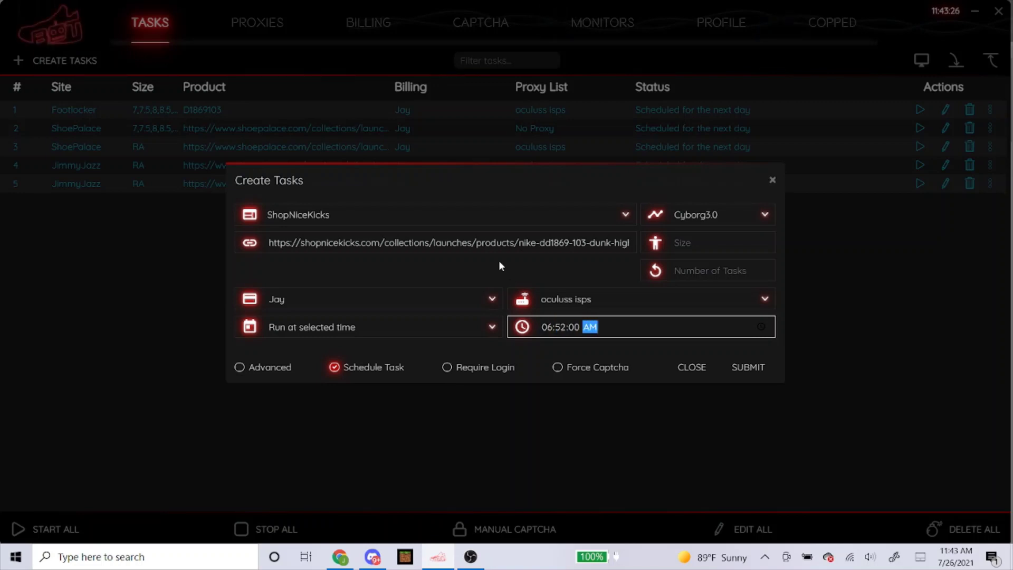
{"action": "left_click", "coordinate": [496, 261]}
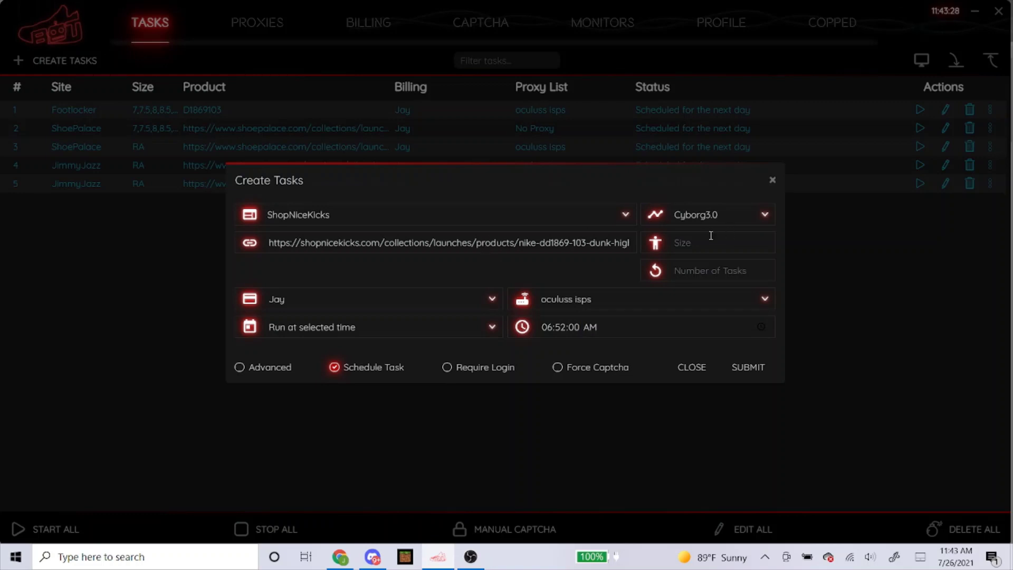
{"action": "left_click", "coordinate": [748, 368]}
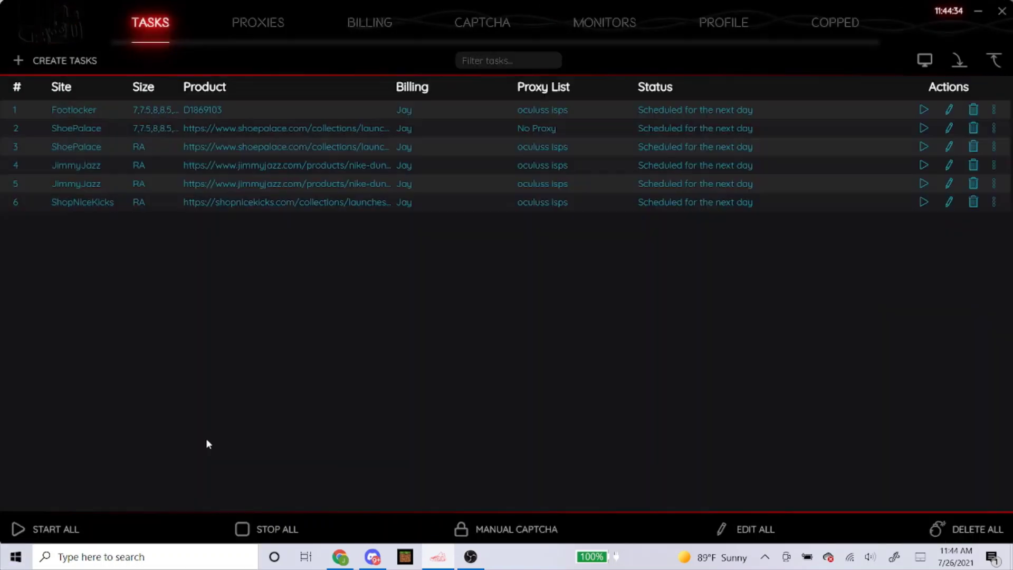